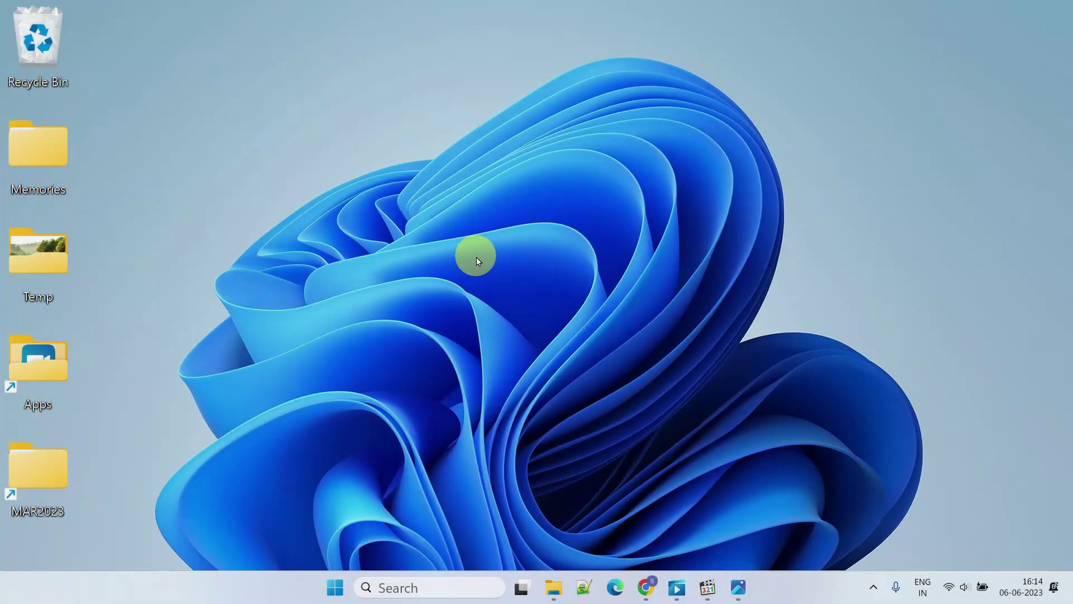
- Try playing officefriends.mp4 in Media Player Classic and in Photos
click(677, 587)
click(707, 587)
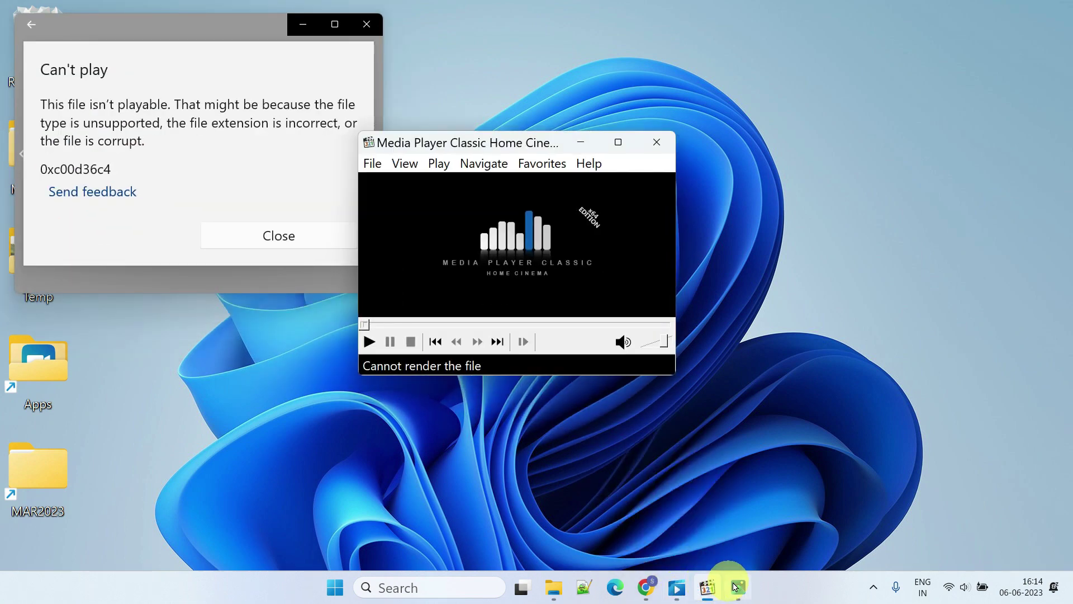
click(739, 586)
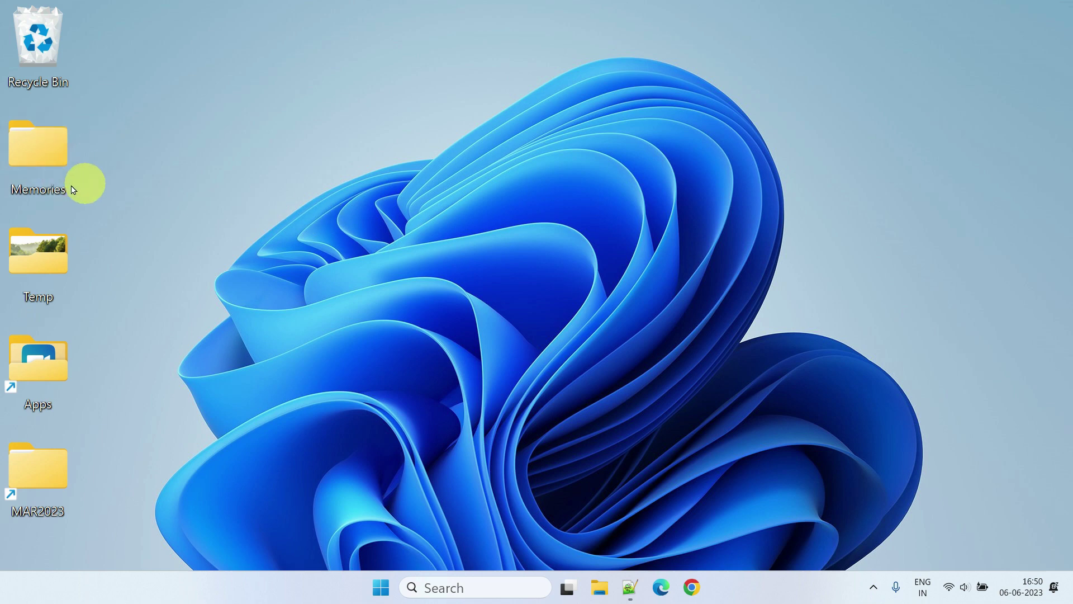
- Open Memories > Damaged and try playing the college video
double_click(42, 162)
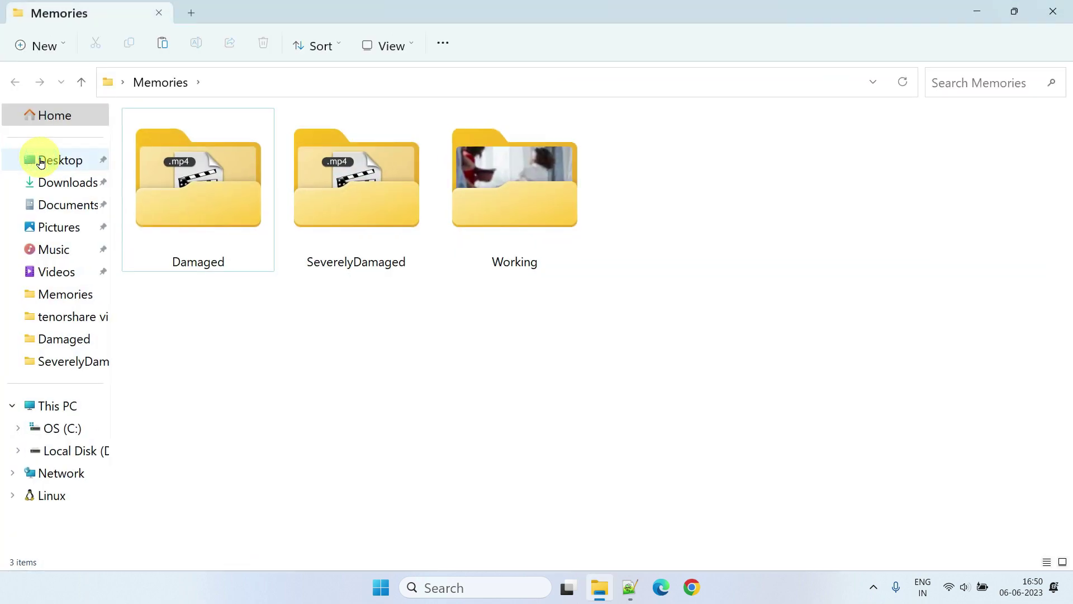
click(240, 211)
double_click(240, 212)
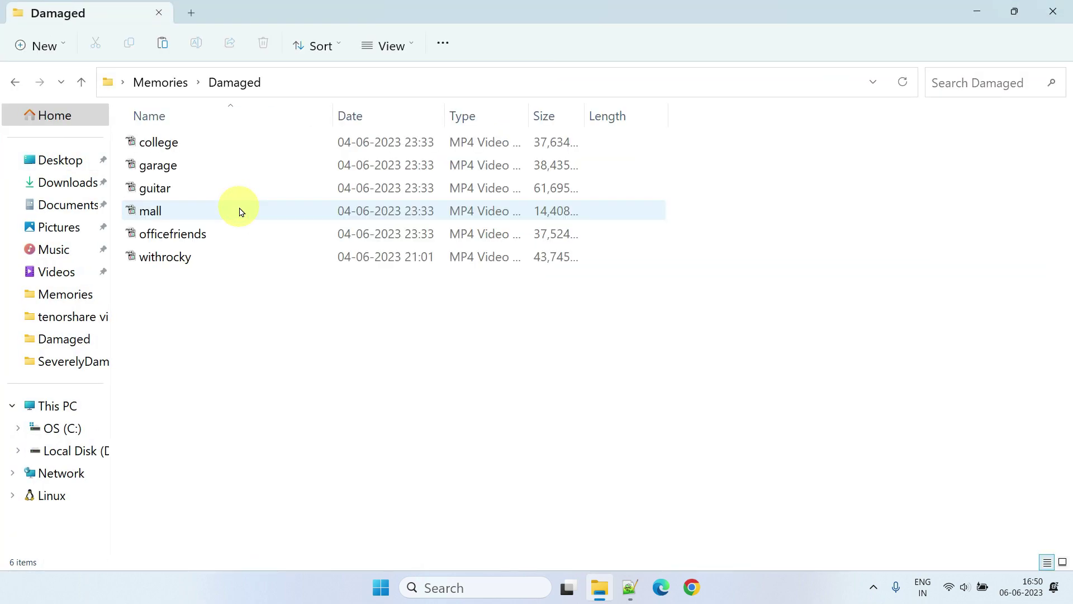
double_click(202, 144)
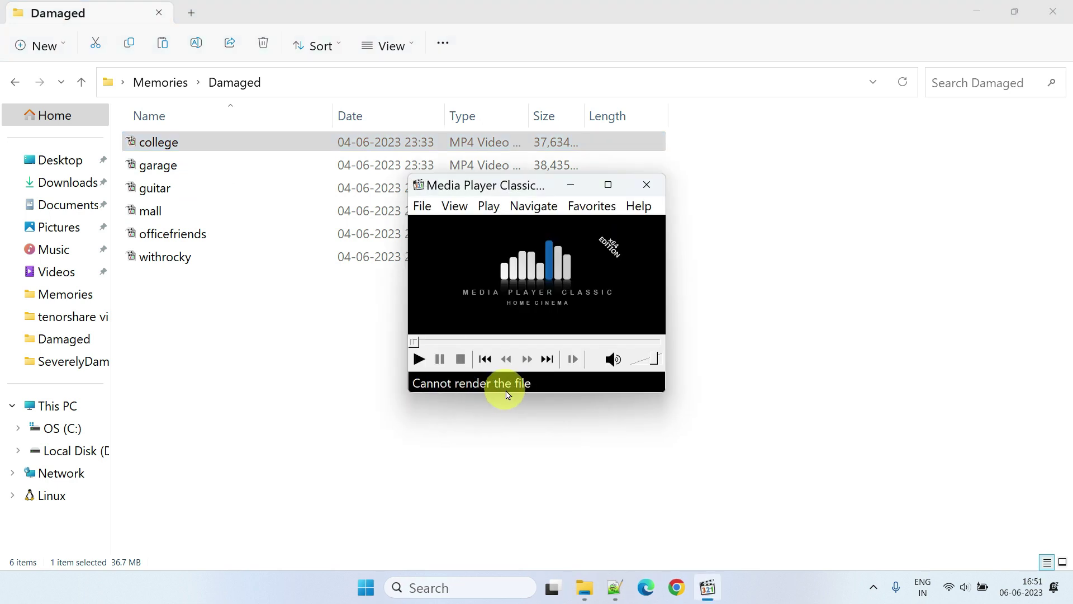
- Try opening the garage video in Media Player and dismiss the playback error
click(646, 185)
right_click(159, 167)
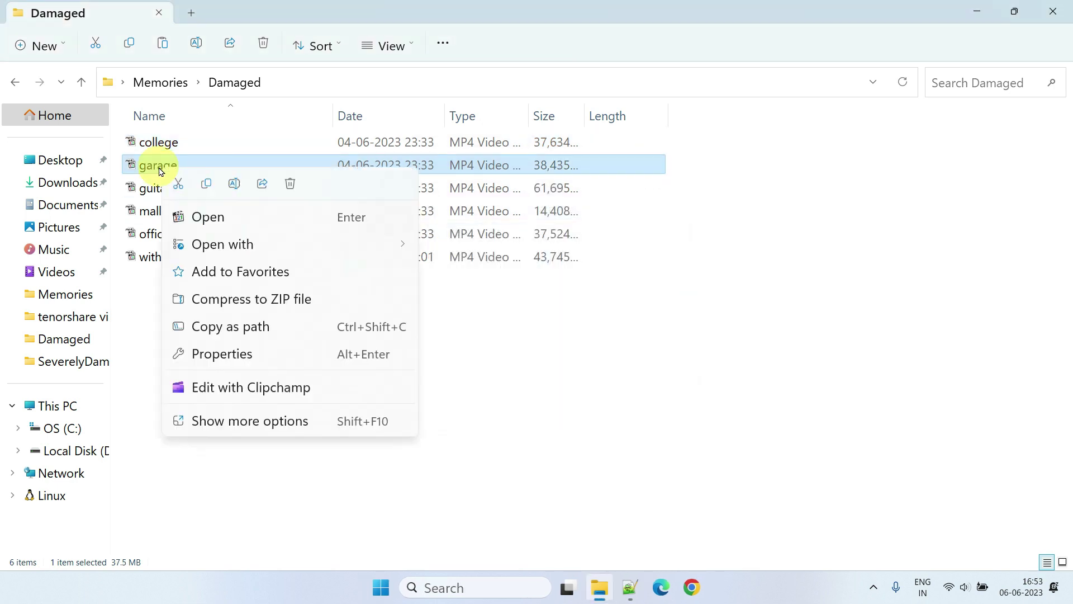
mouse_move(210, 244)
click(492, 252)
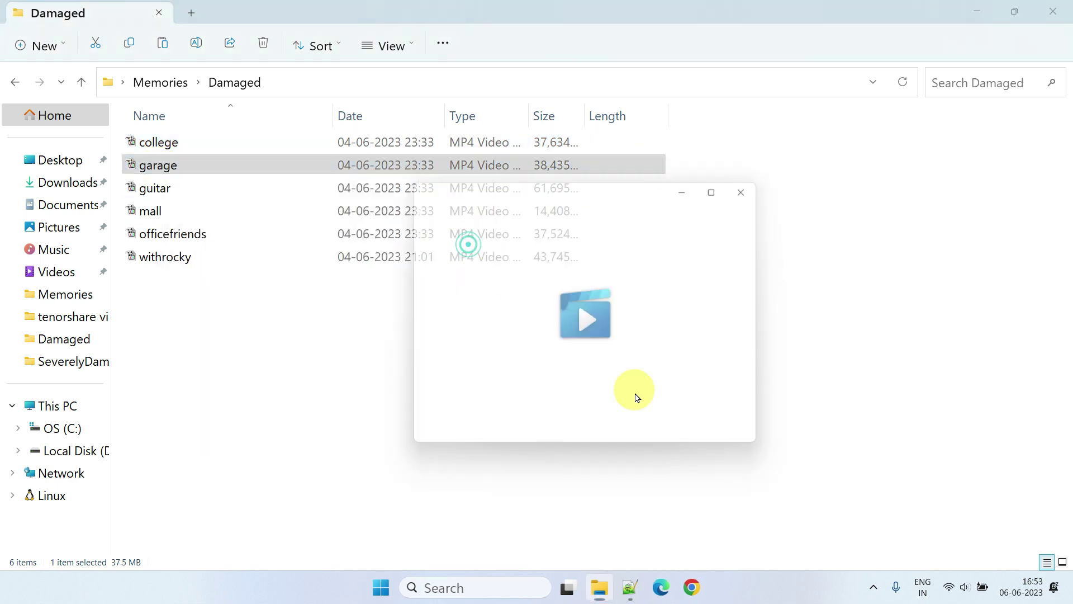
click(756, 185)
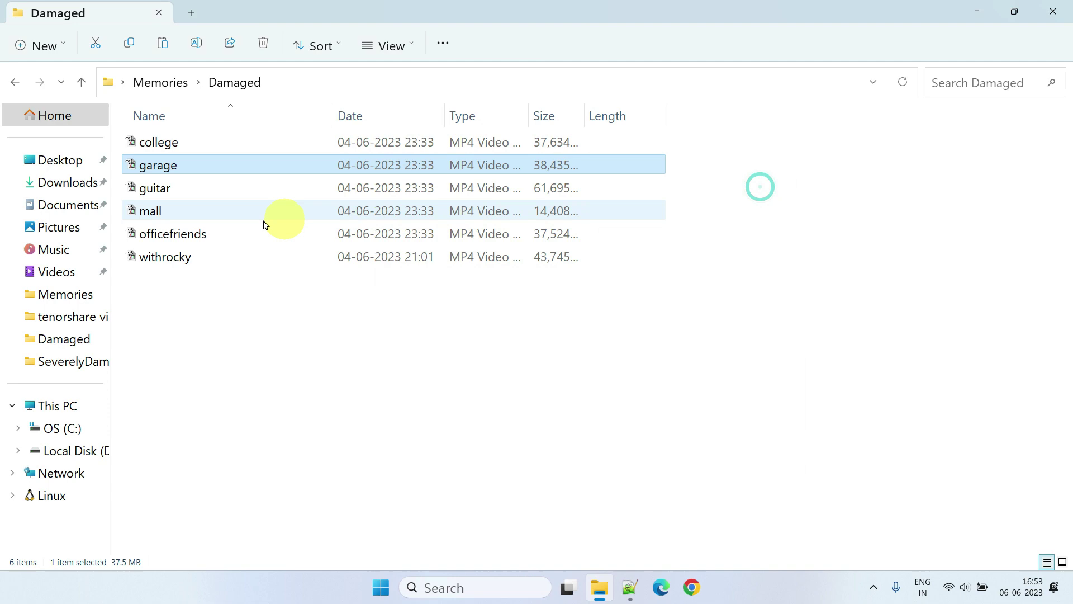
- Try opening the guitar video in Photos
click(152, 188)
right_click(159, 190)
mouse_move(240, 279)
click(473, 378)
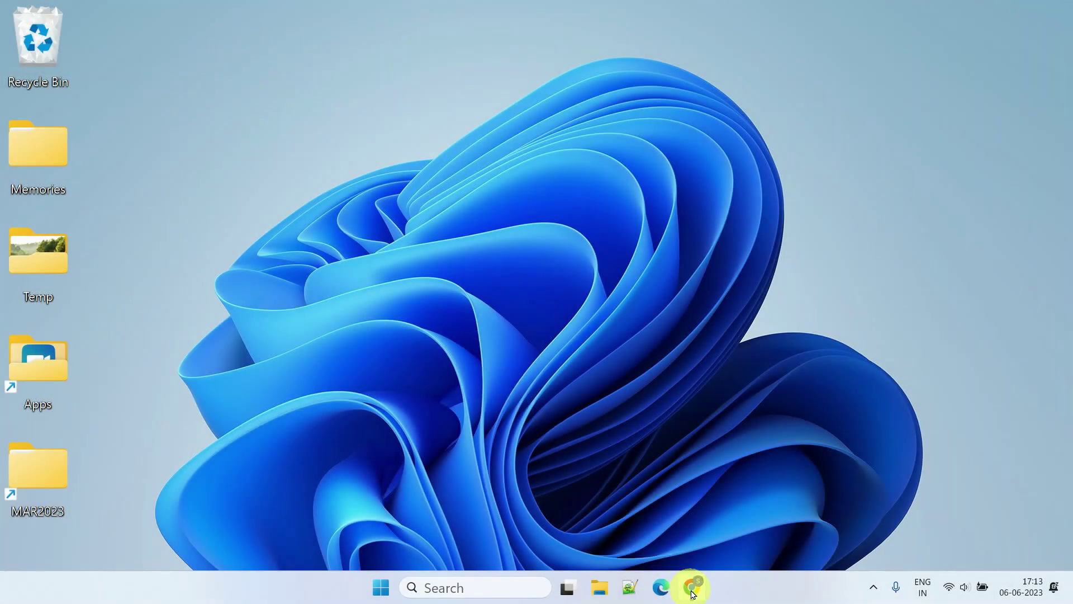
- Download 4ddig-file-repair.exe from the 4DDiG Video Repair page and run it
click(691, 592)
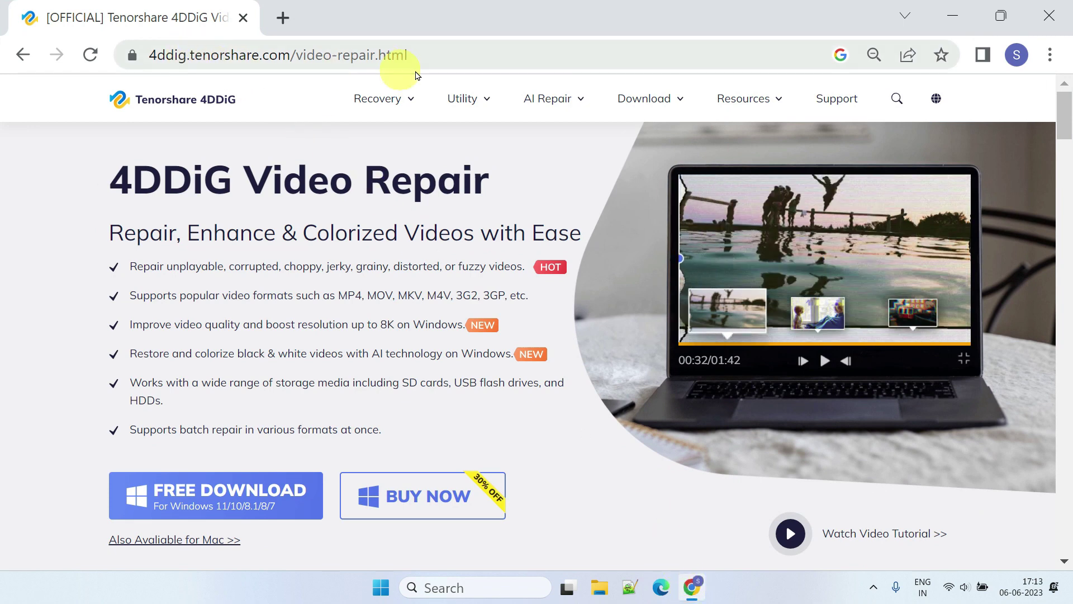
click(246, 490)
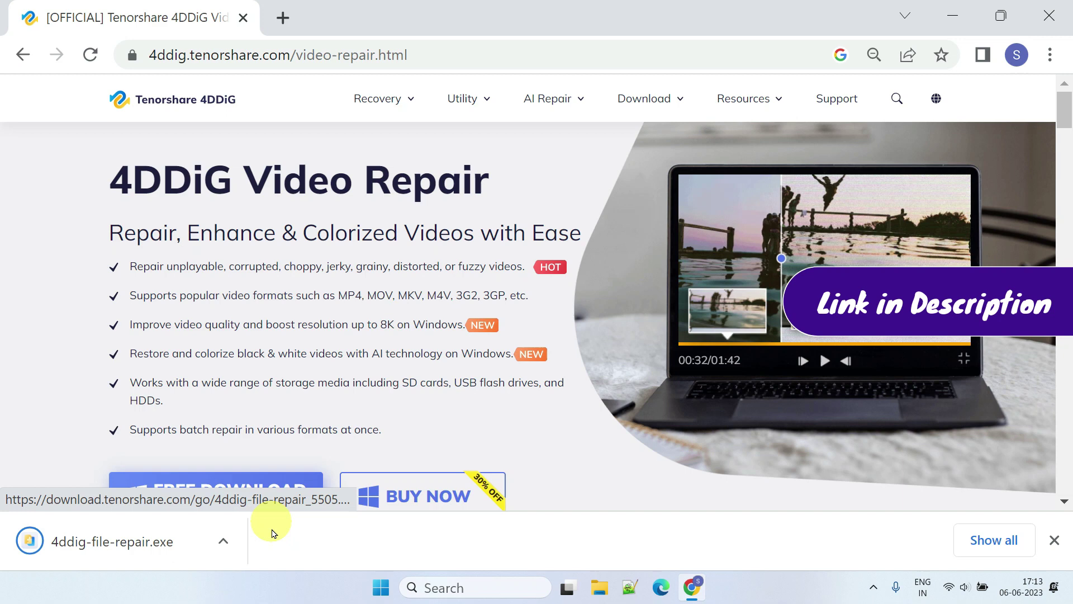
click(121, 543)
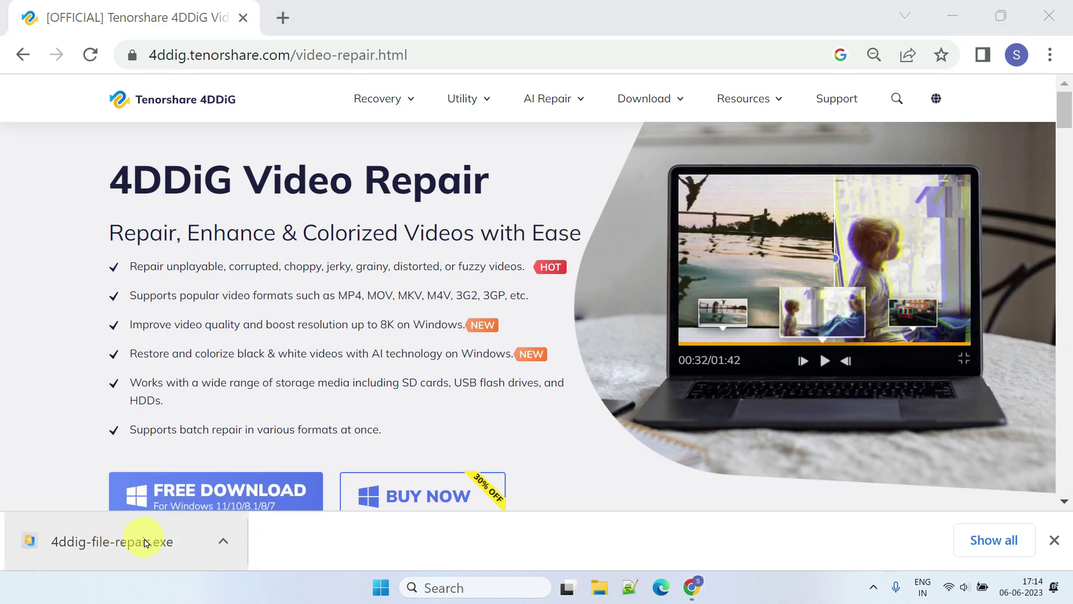
- Run the Tenorshare installer, install 4DDiG File Repair, and start the program
click(125, 542)
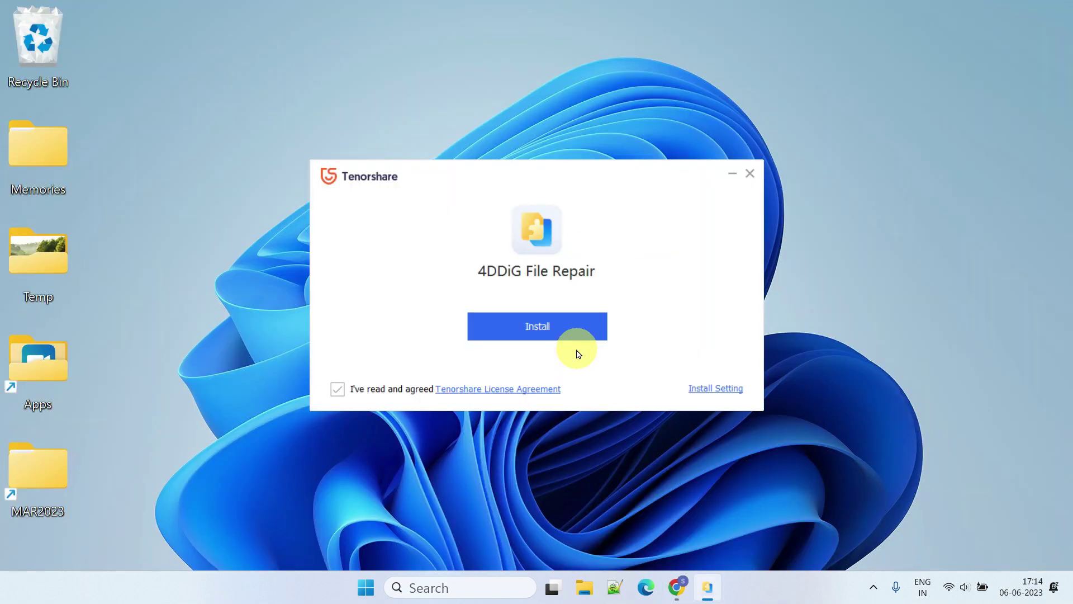
click(553, 333)
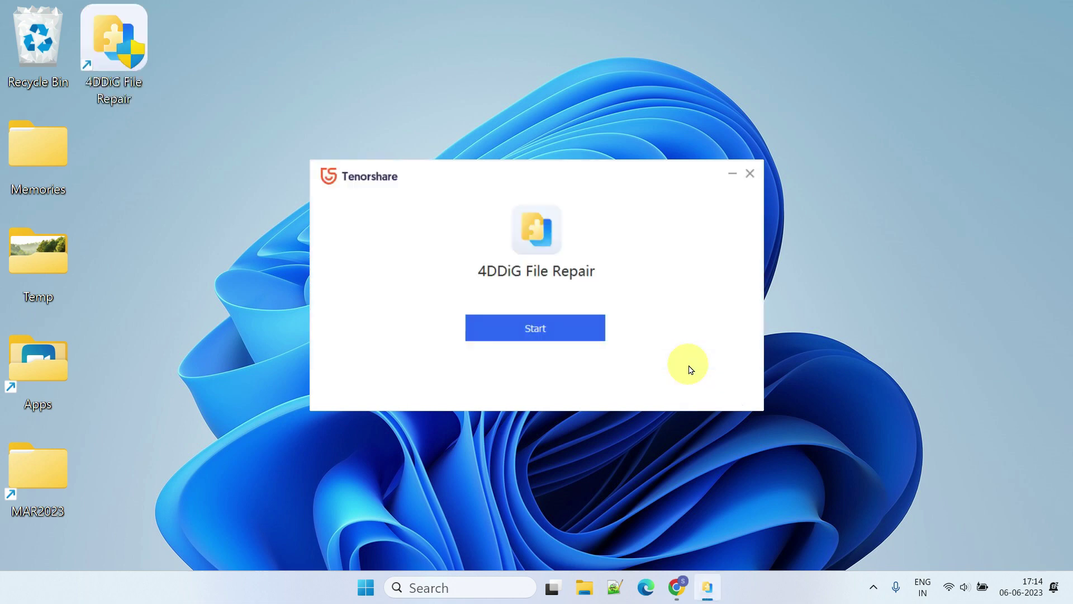
click(554, 336)
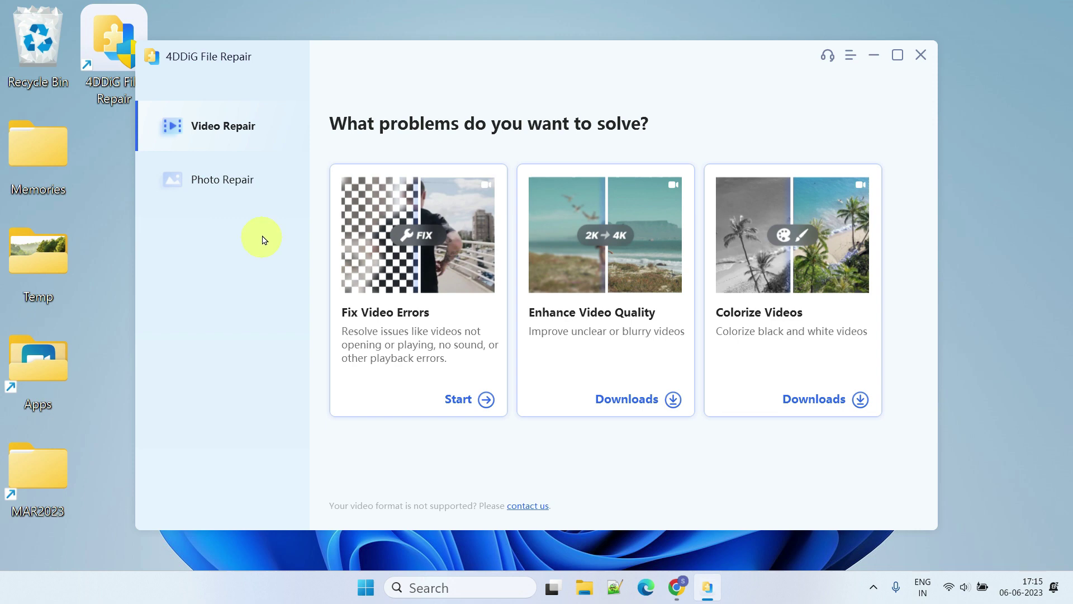
click(240, 190)
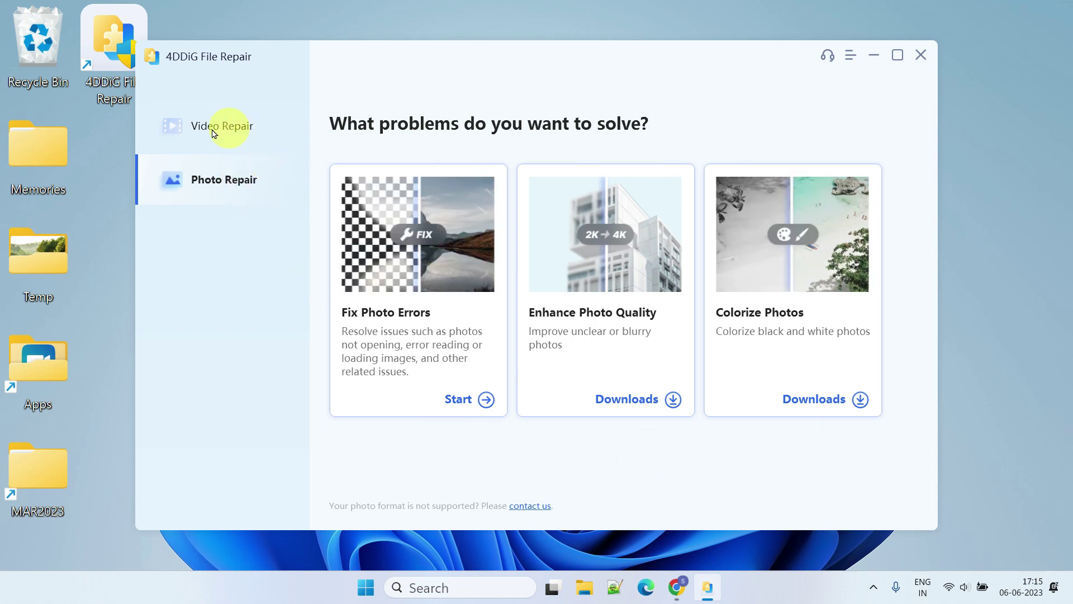
click(235, 127)
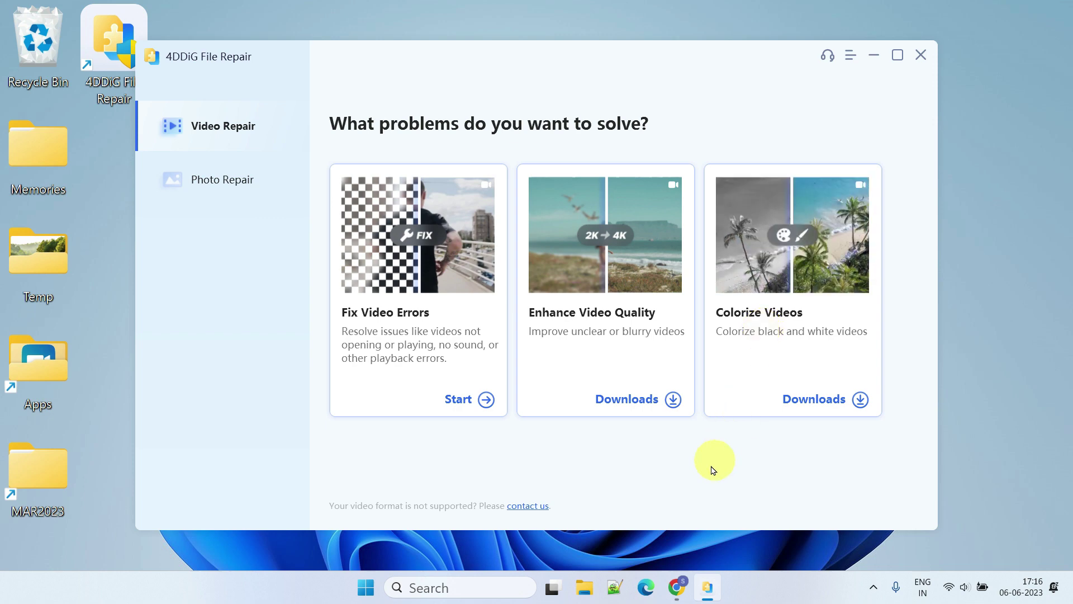
- Choose Fix Video Errors, maximize the window, and add all six videos from Damaged
click(423, 311)
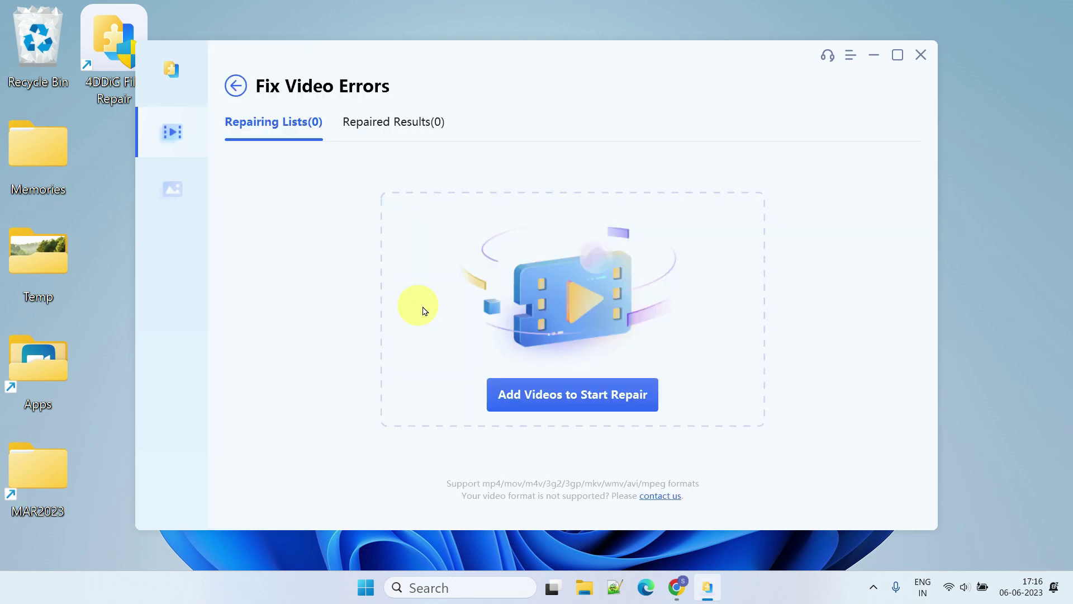
click(894, 53)
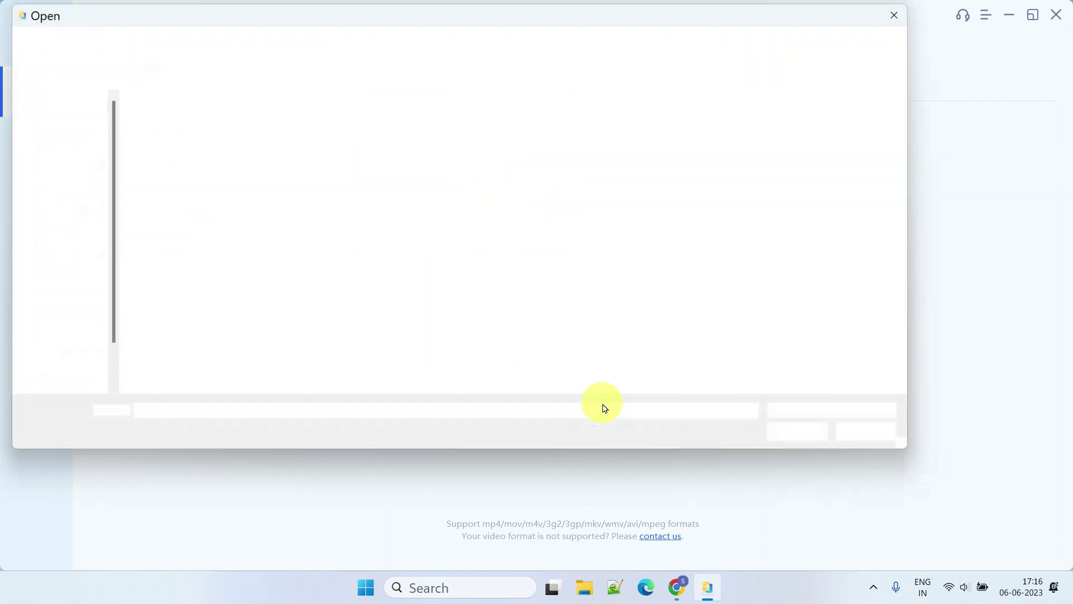
drag(347, 330, 151, 102)
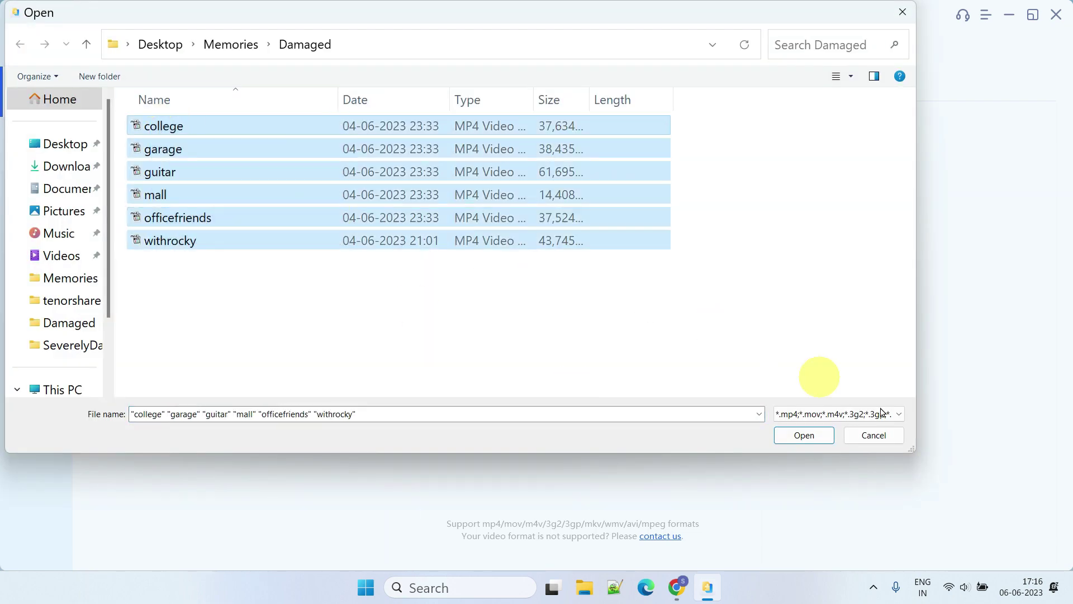
click(814, 438)
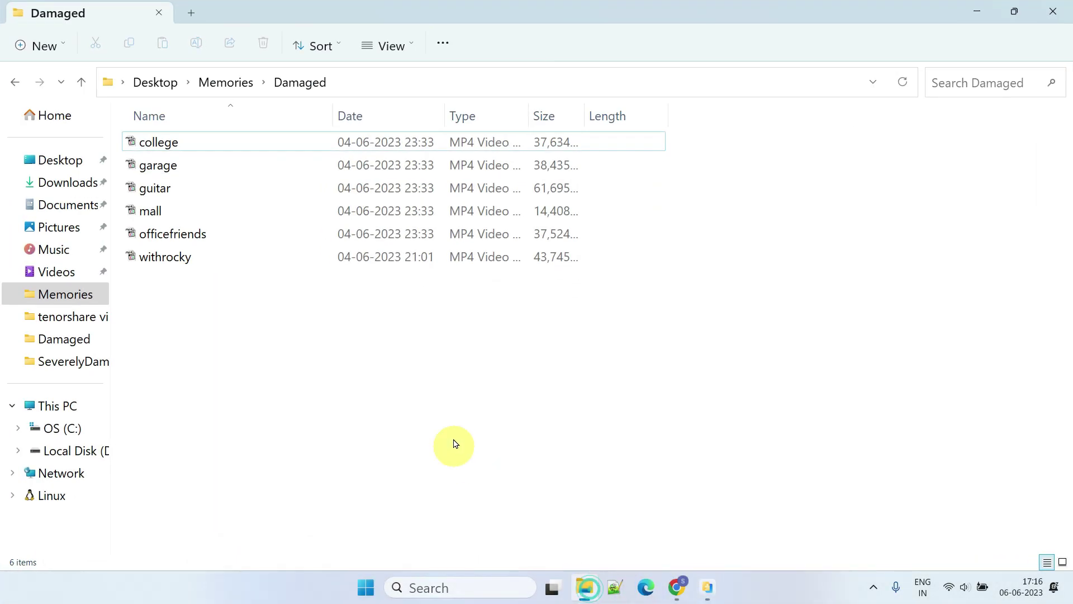
drag(454, 426, 31, 117)
drag(211, 199, 561, 326)
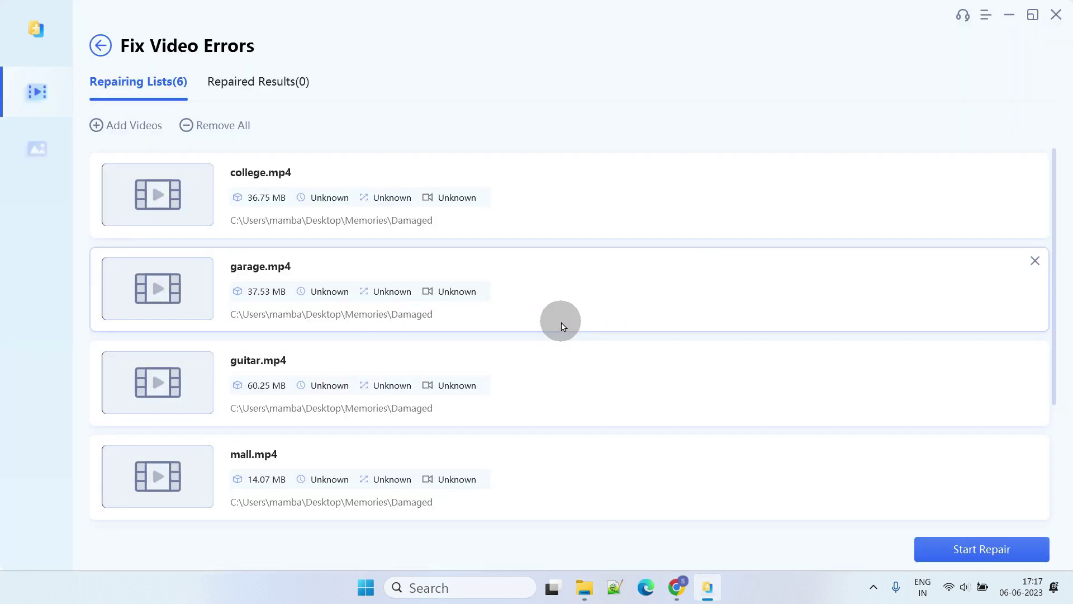
- Run Start Repair on the six listed videos until all are completely repaired
click(1004, 557)
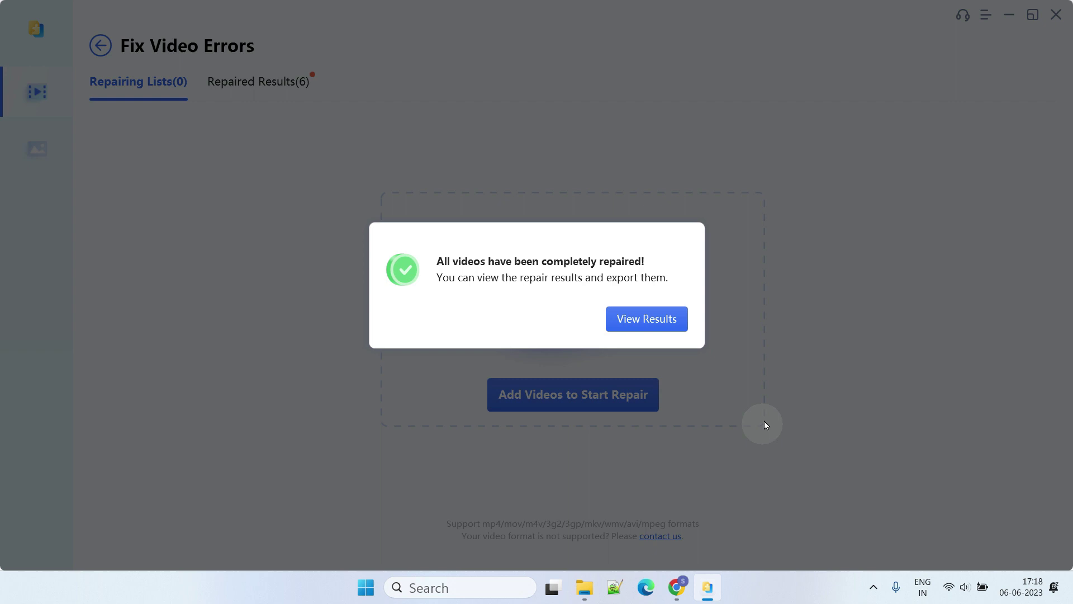
- Preview the repaired withrocky.mp4, mall.mp4 and guitar.mp4 clips
click(657, 332)
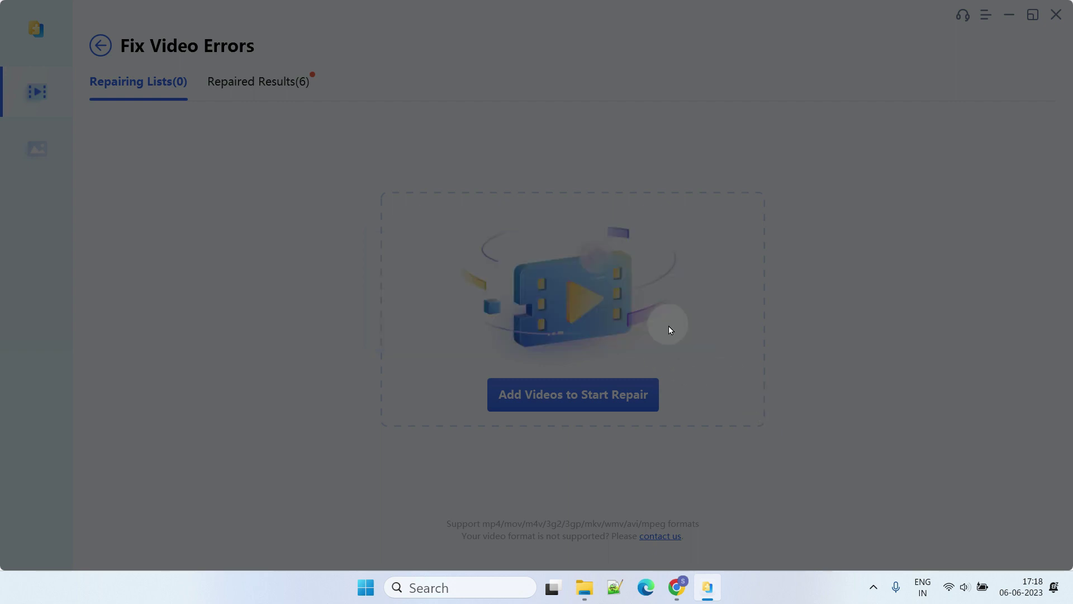
scroll(646, 347, down, 3)
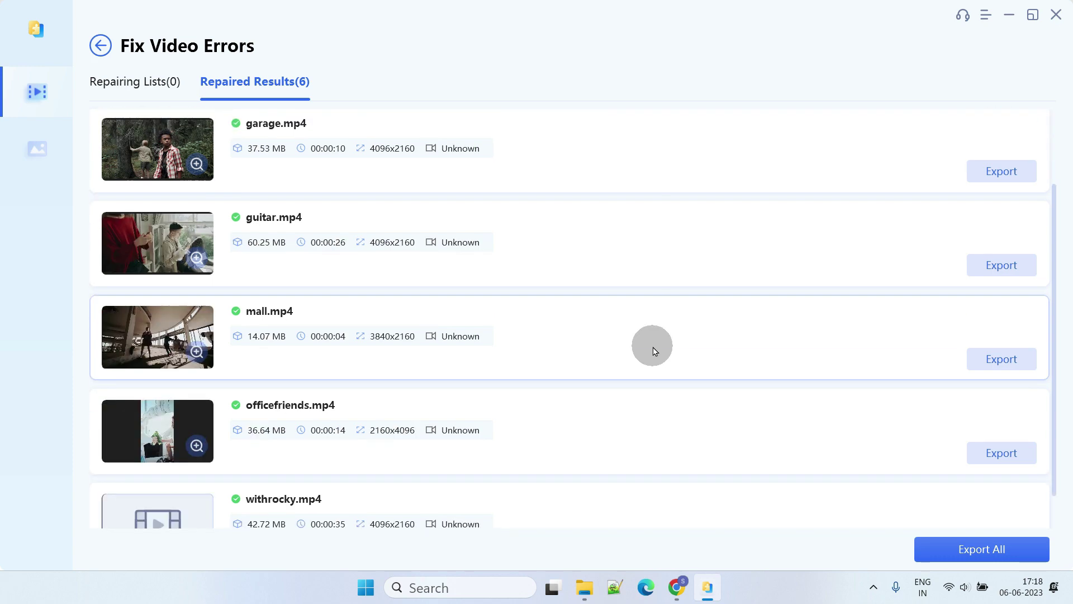
click(172, 473)
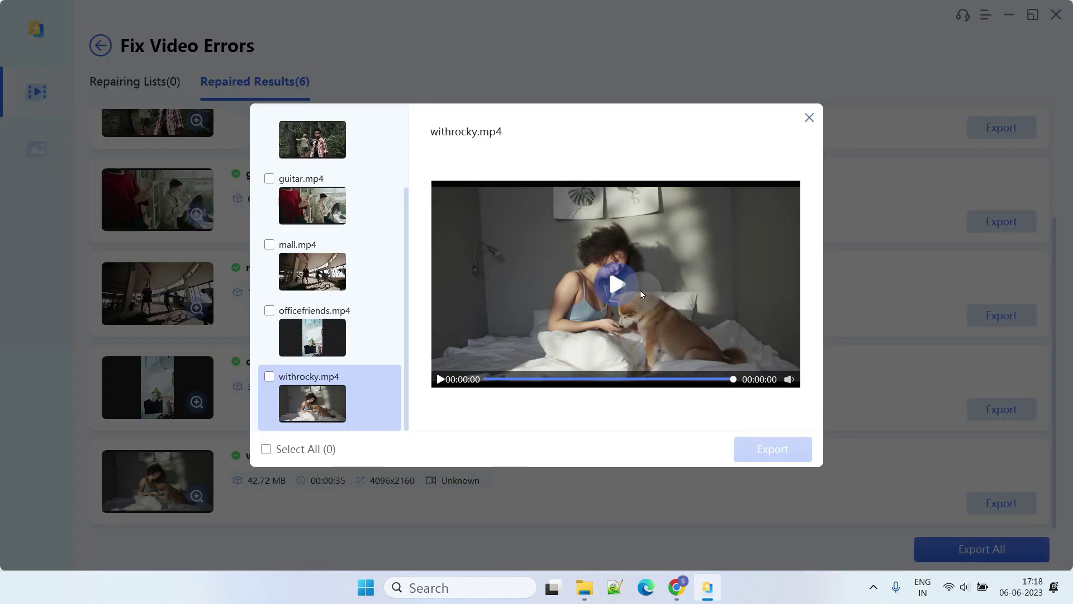
click(610, 285)
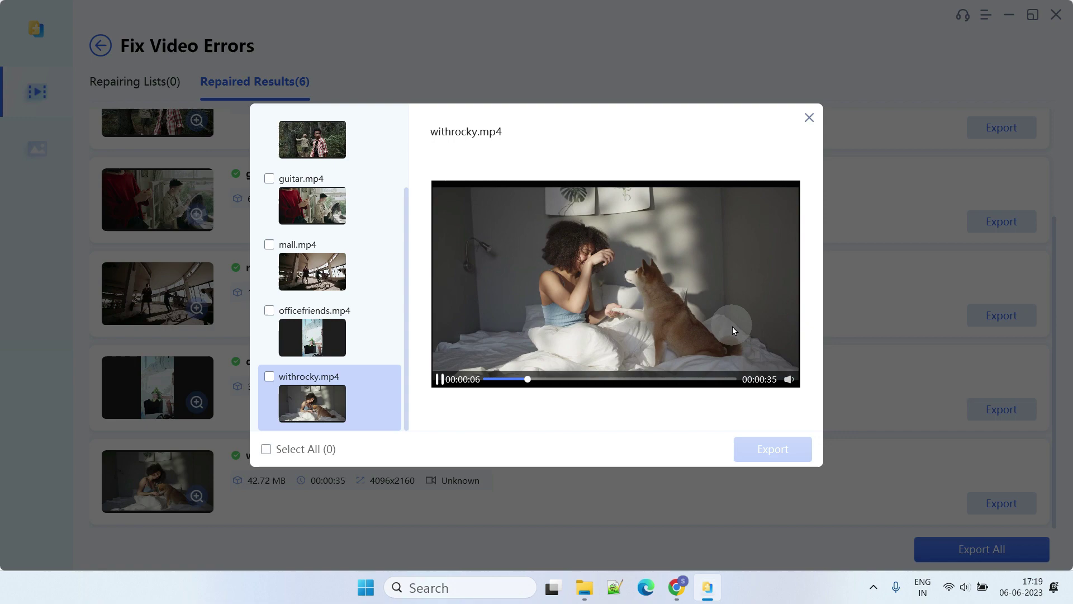
click(809, 119)
click(142, 276)
click(613, 280)
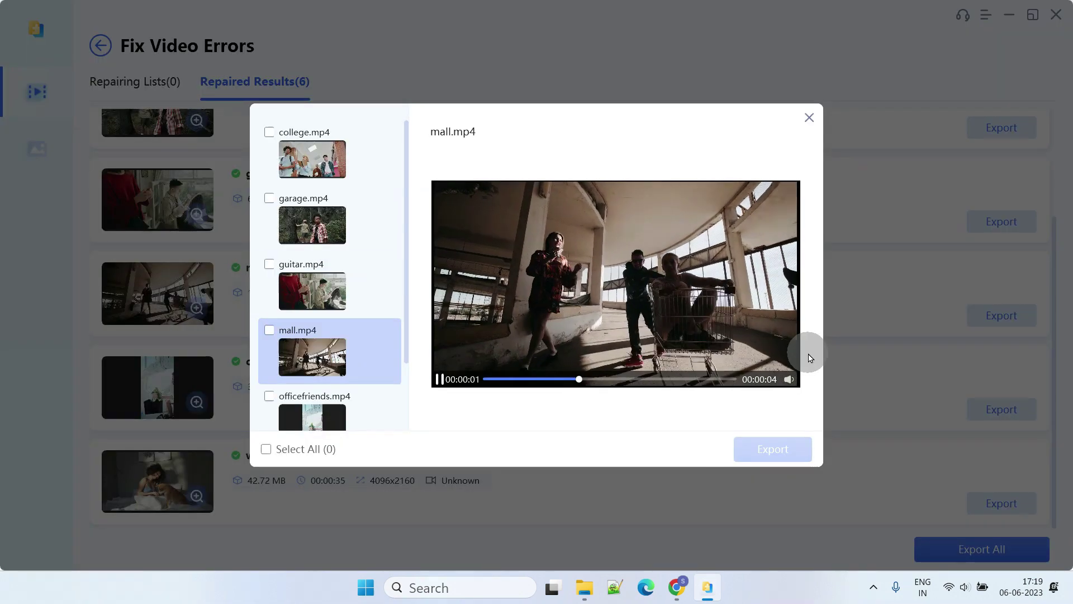
click(808, 118)
click(157, 200)
click(673, 307)
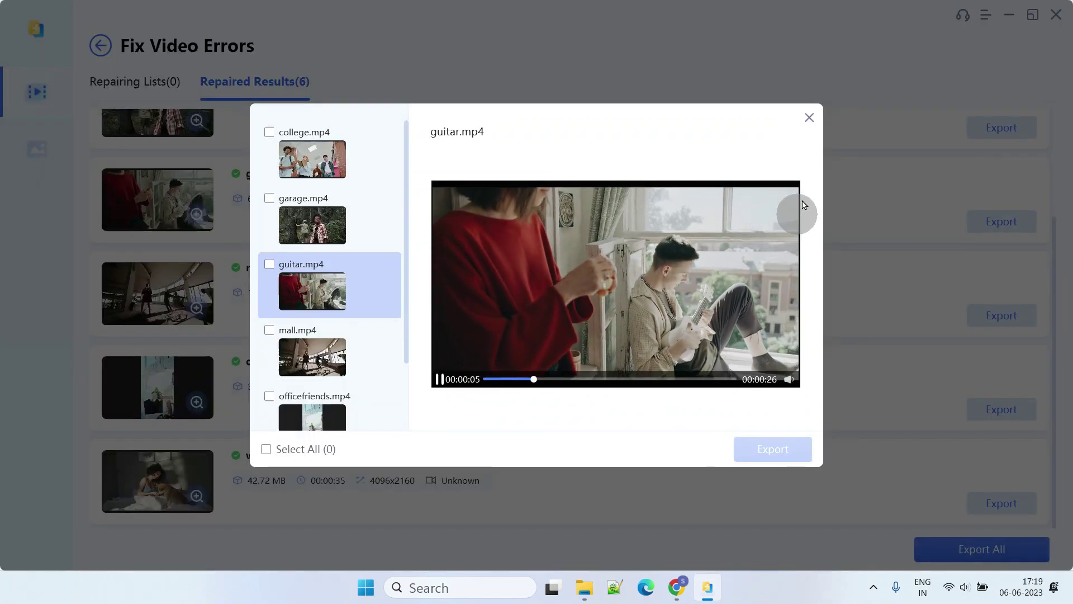
click(808, 117)
- Export to a new folder named 'Repaired' created under Desktop > Memories
scroll(810, 408, up, 1)
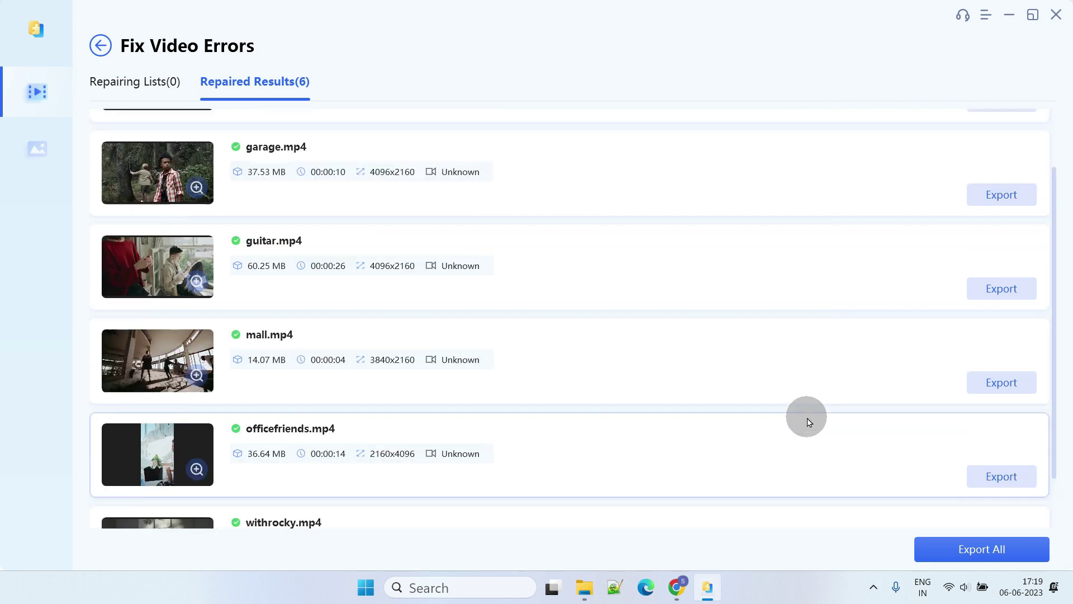
scroll(809, 422, up, 1)
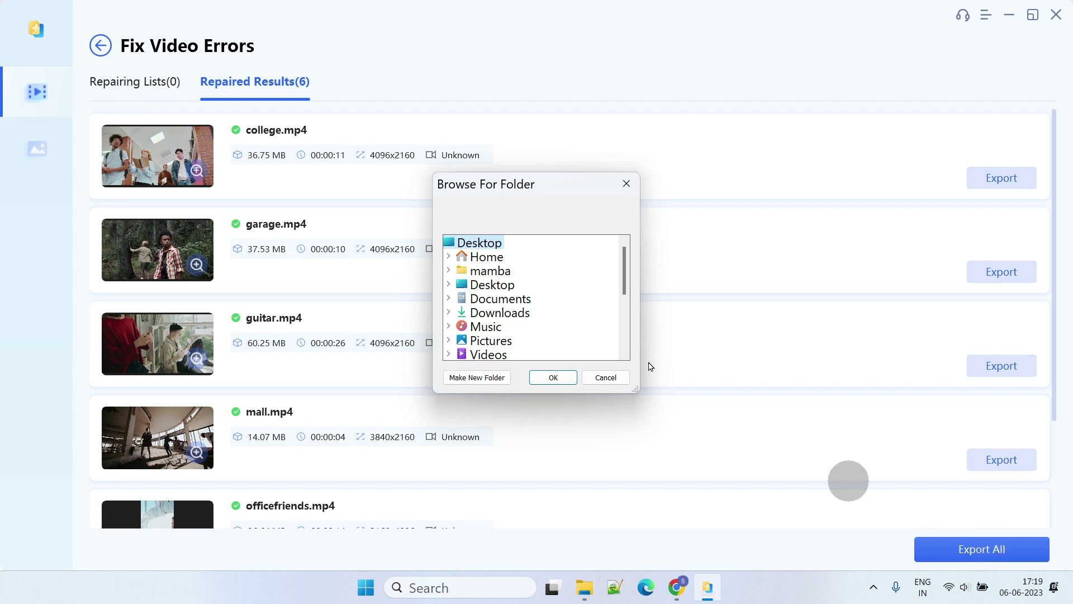
click(491, 285)
click(508, 297)
right_click(507, 291)
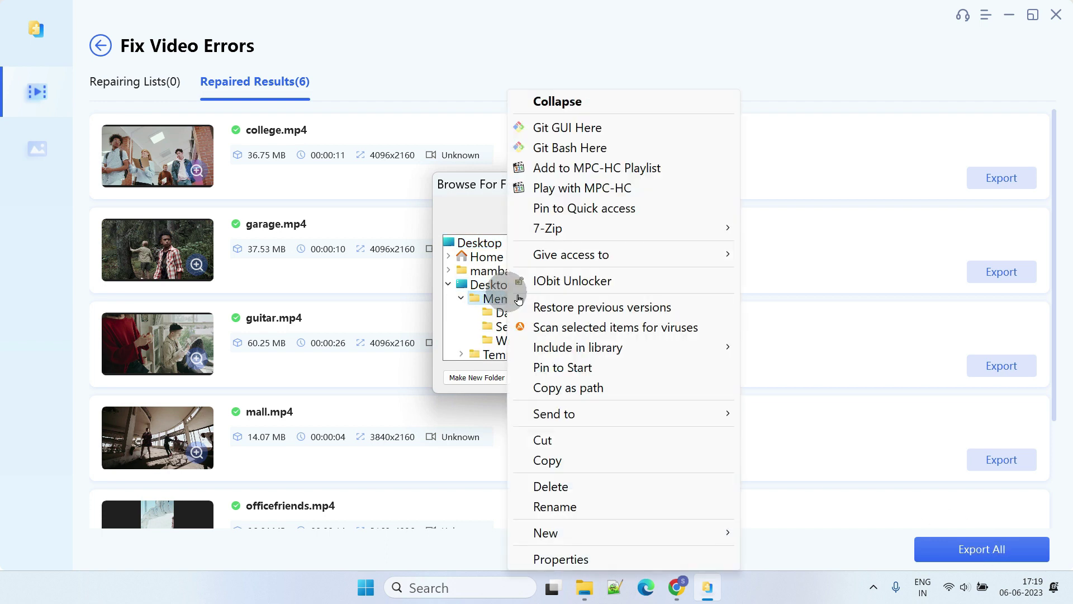
mouse_move(581, 531)
click(763, 530)
text(Re)
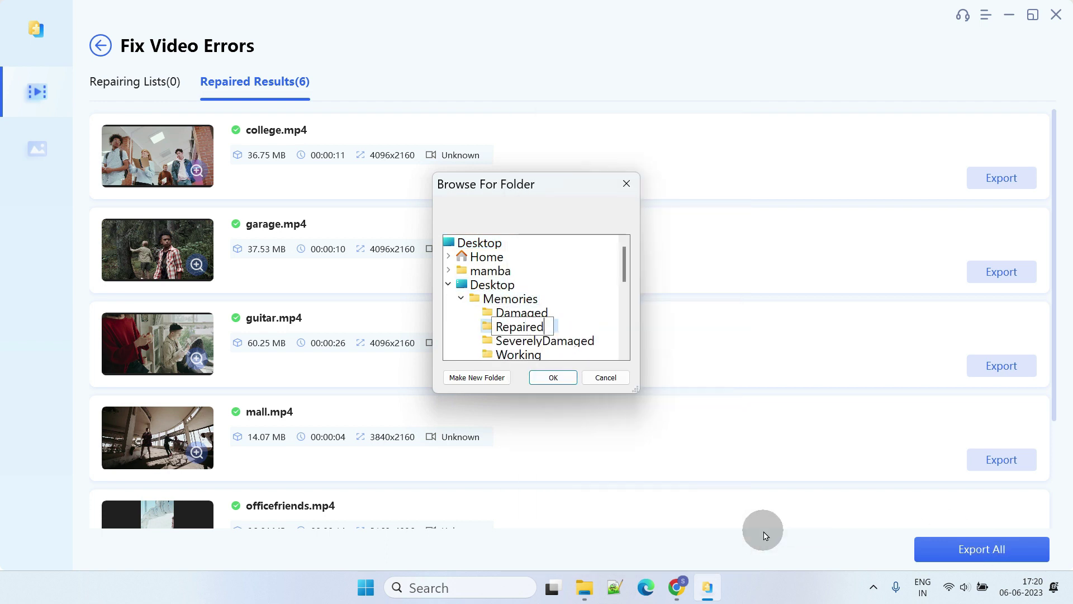
text(paired)
click(553, 376)
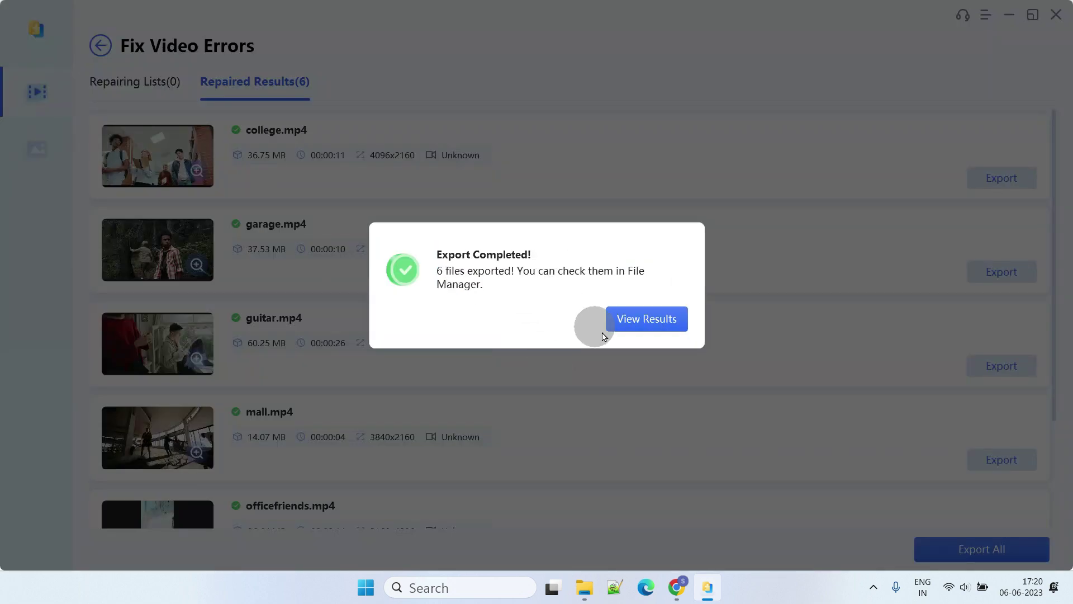
- Open the exported results folder and open Memories > Damaged in a separate window
click(632, 320)
right_click(62, 302)
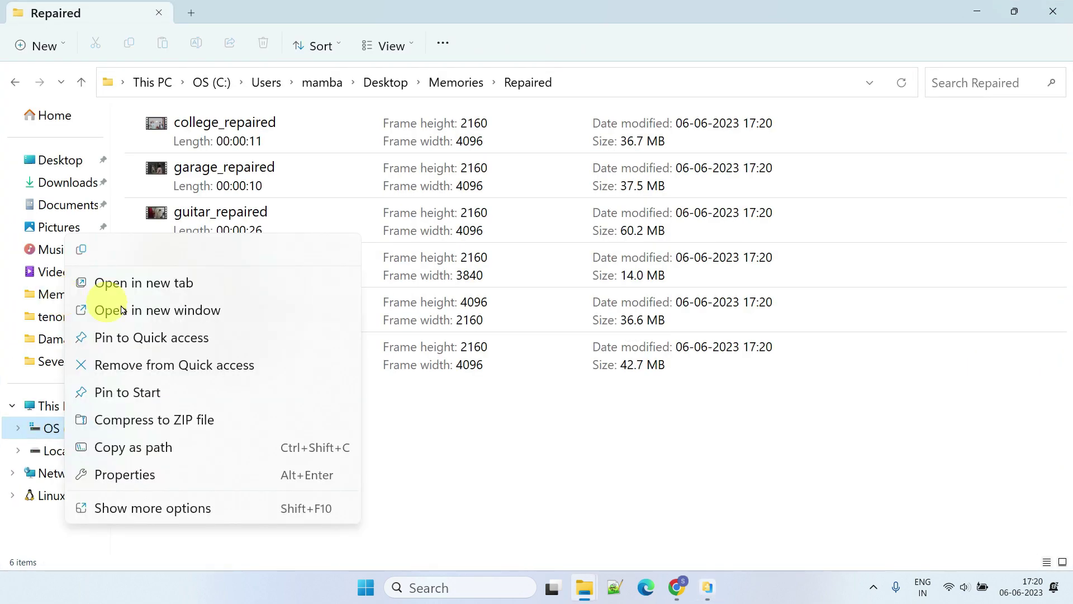
click(166, 309)
double_click(154, 140)
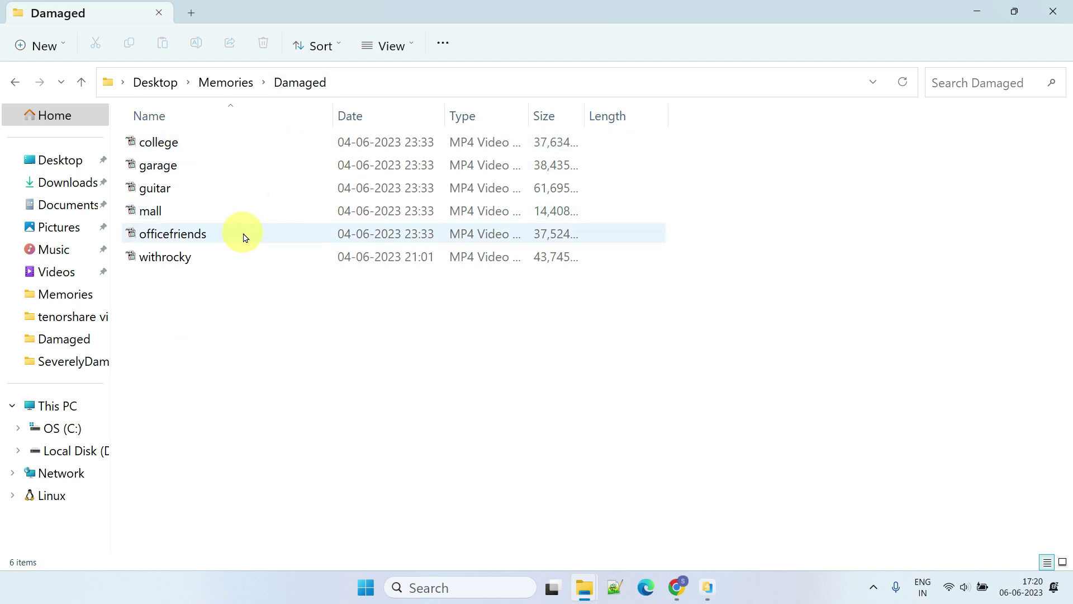
key(alt+Tab)
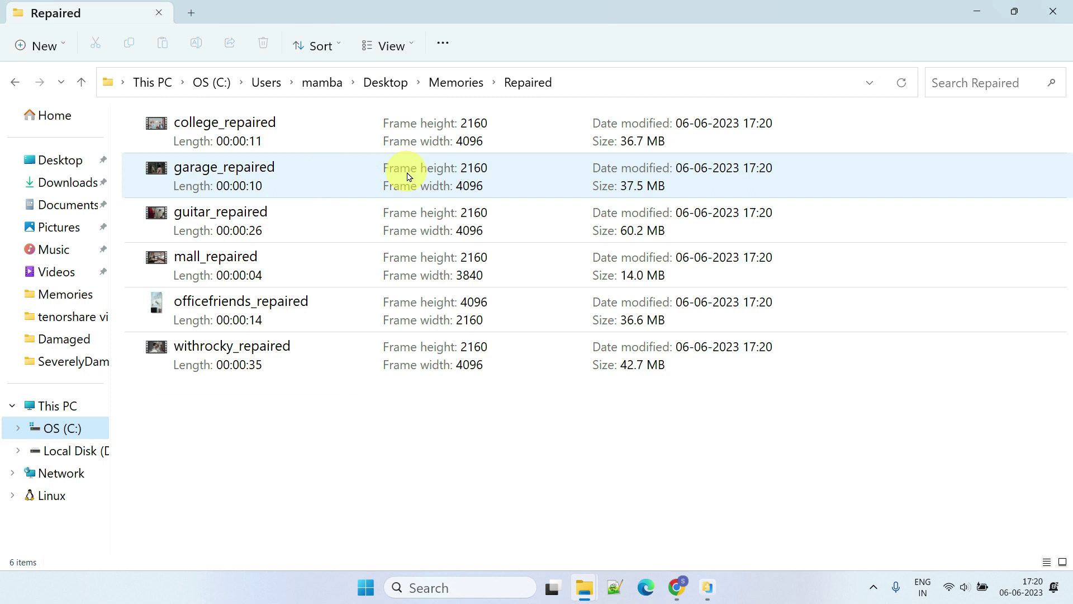
key(alt+Tab)
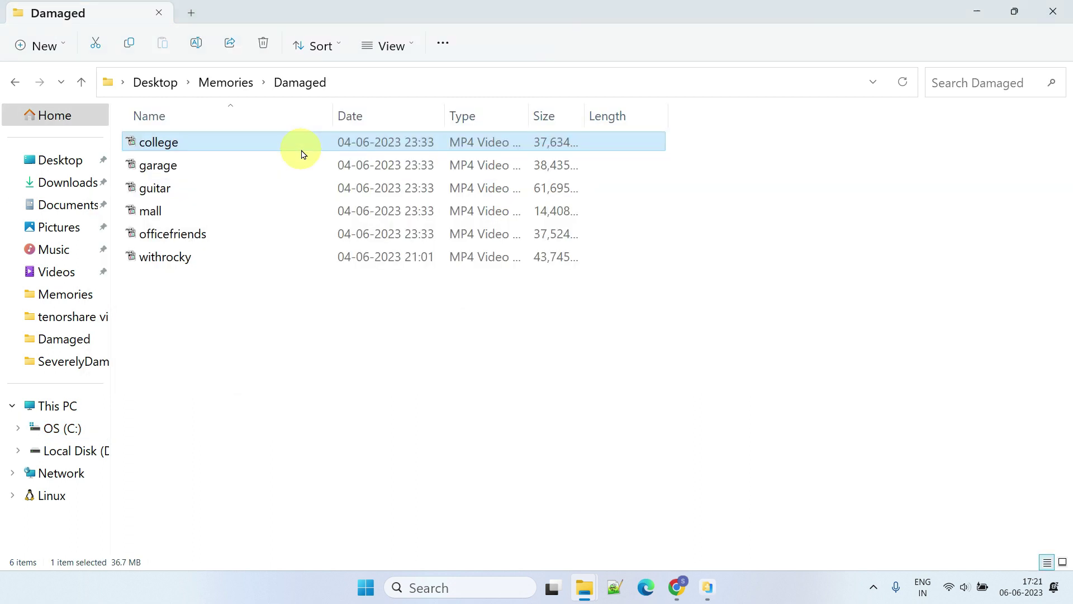
- Confirm the damaged college video fails, then play college_repaired and officefriends_repaired
double_click(197, 143)
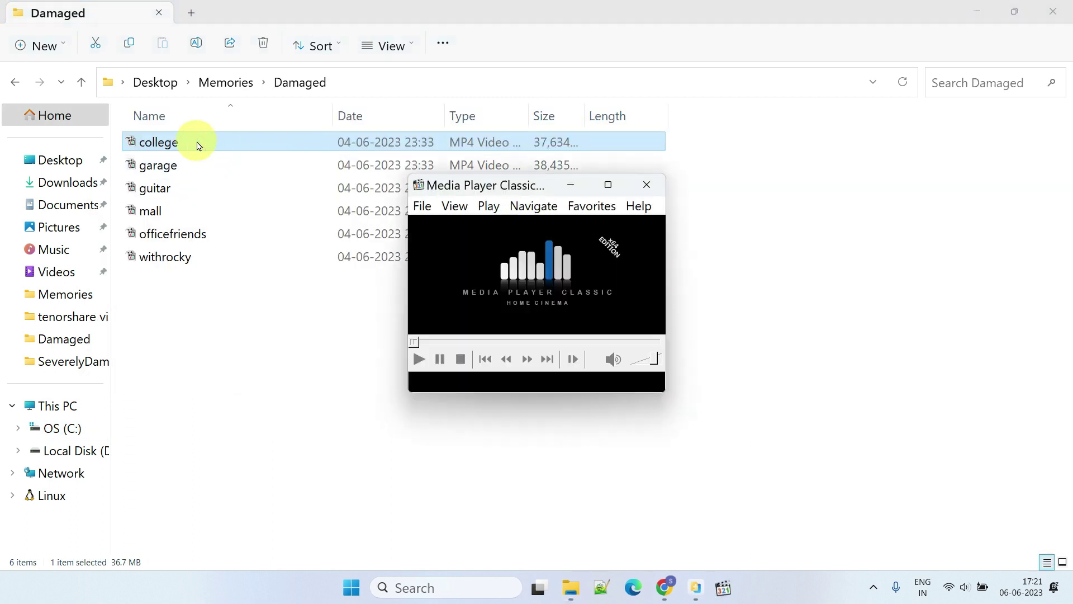
click(647, 185)
key(alt+Tab)
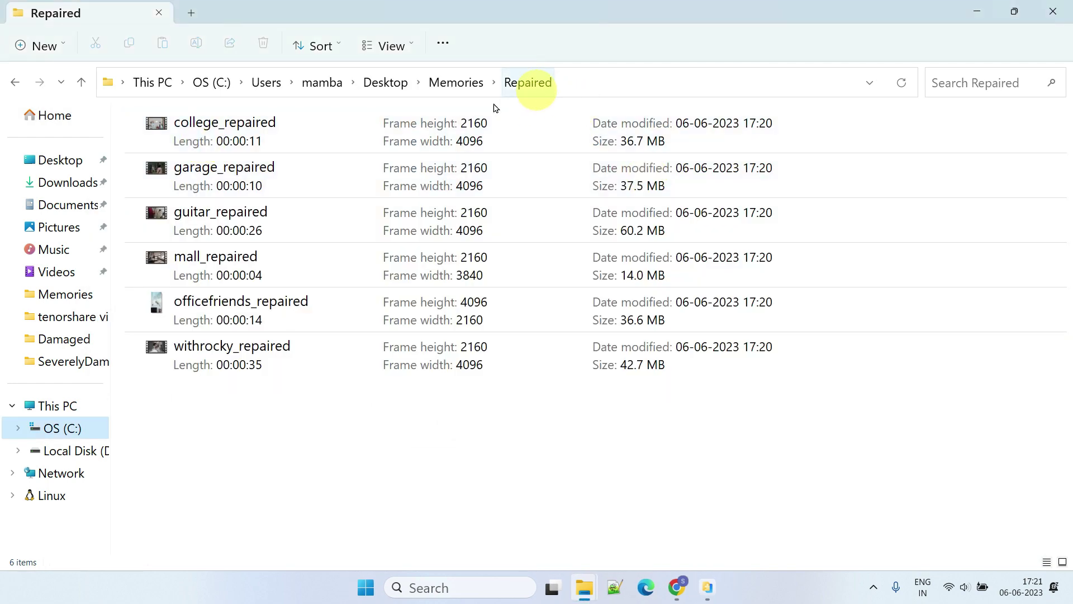
double_click(231, 135)
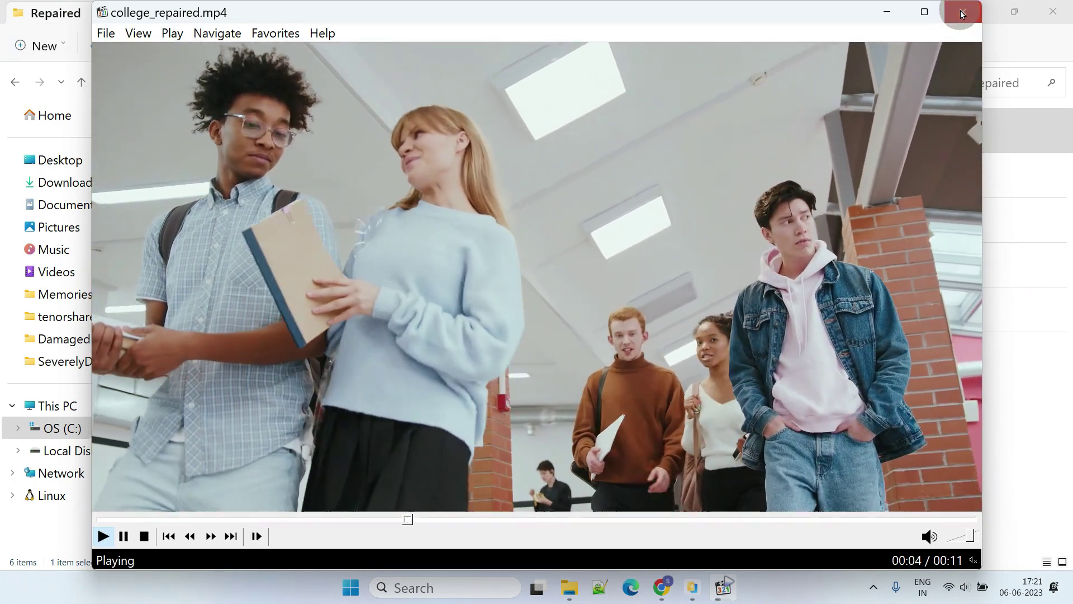
click(961, 14)
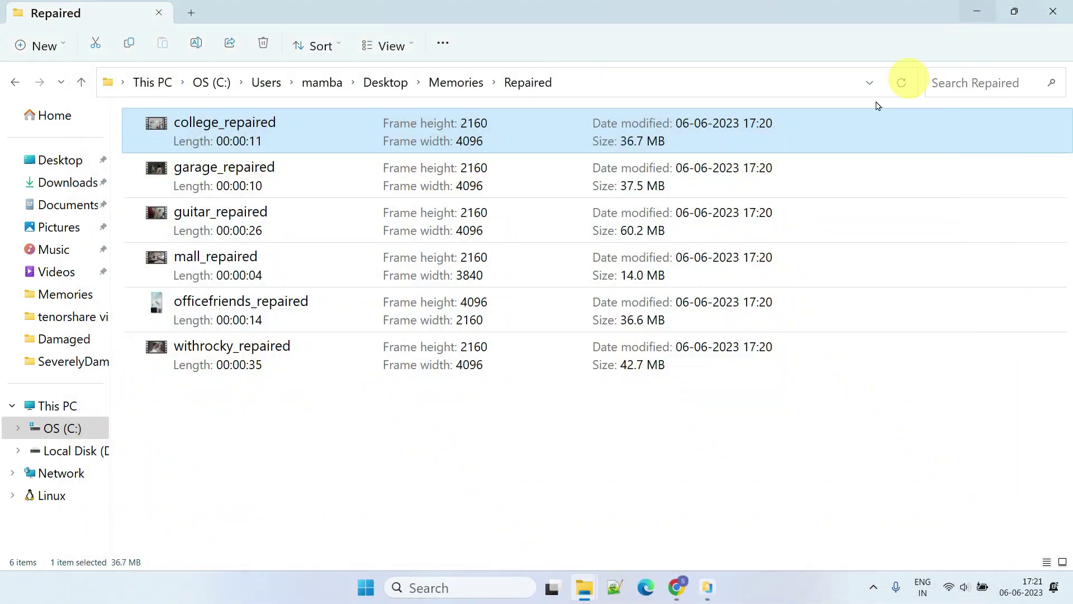
double_click(238, 310)
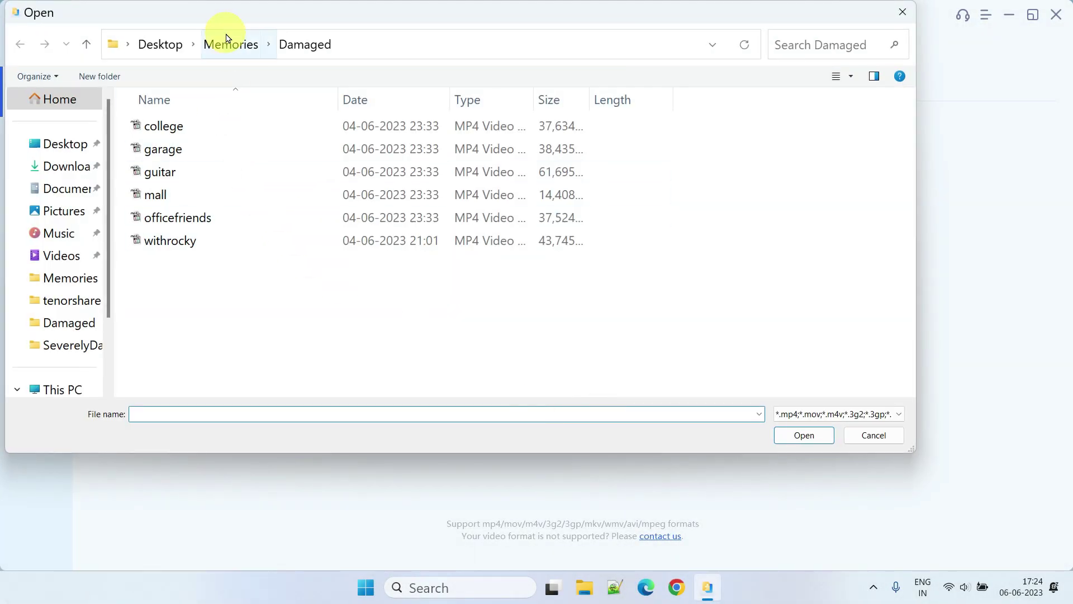
- Add bday.mp4 from Memories > SeverelyDamaged, run the standard repair, and view its failed result
click(227, 38)
double_click(173, 173)
click(169, 128)
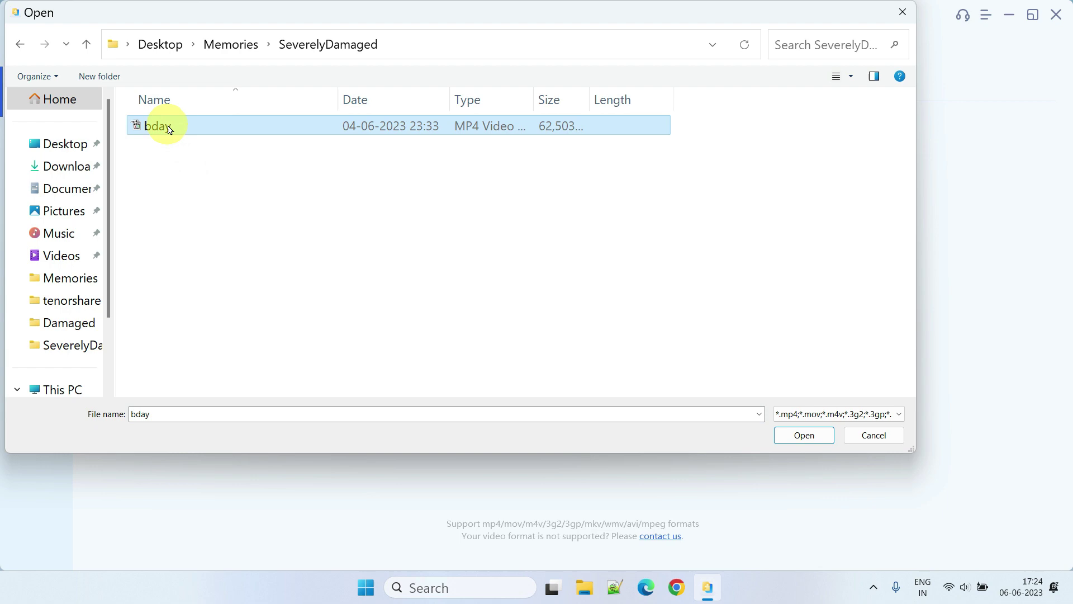
double_click(169, 129)
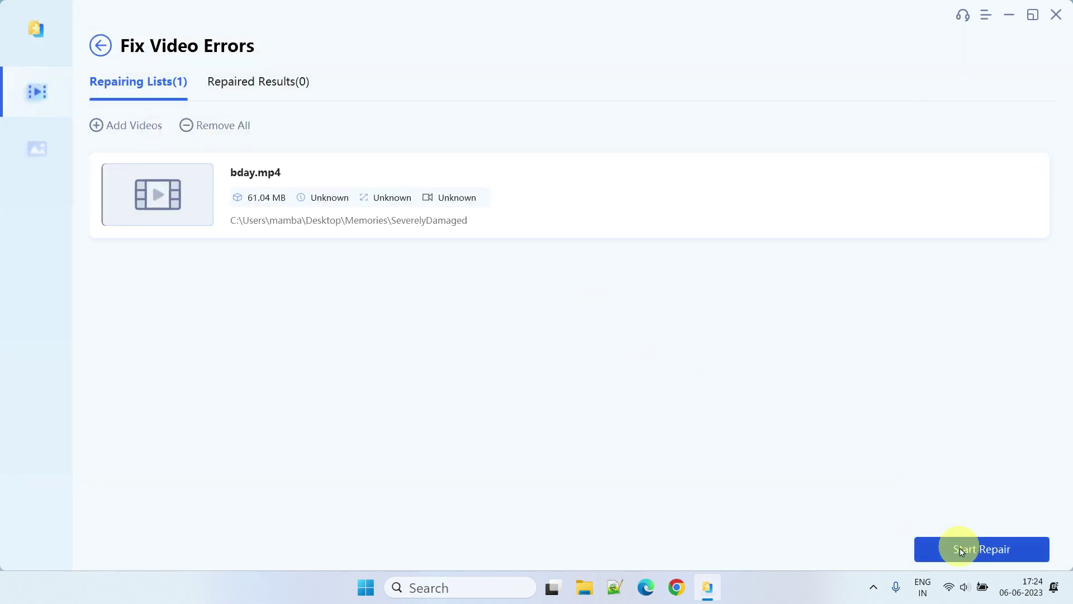
click(957, 547)
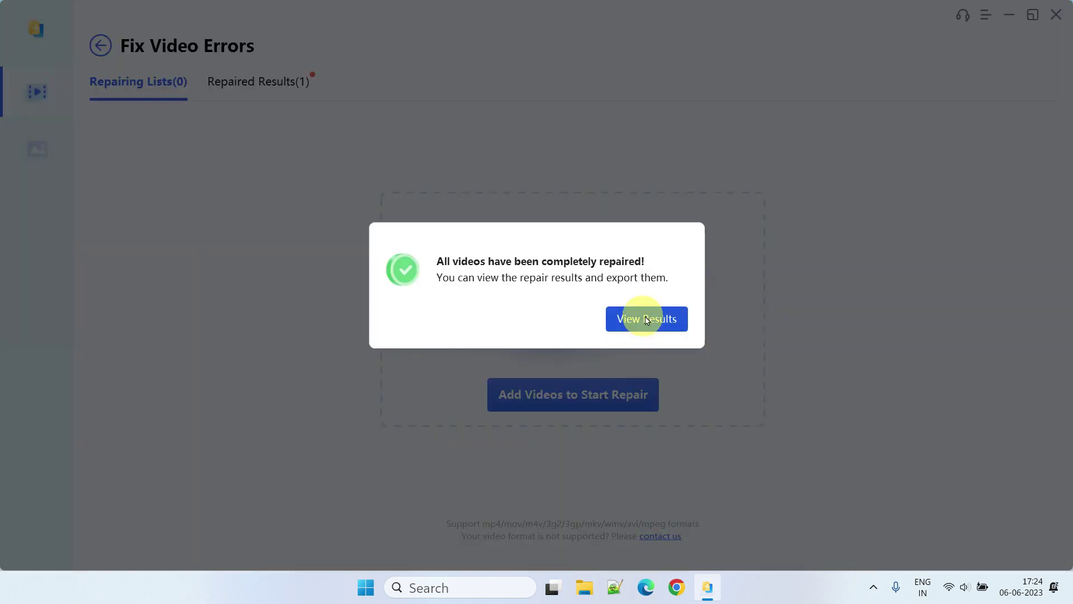
click(638, 326)
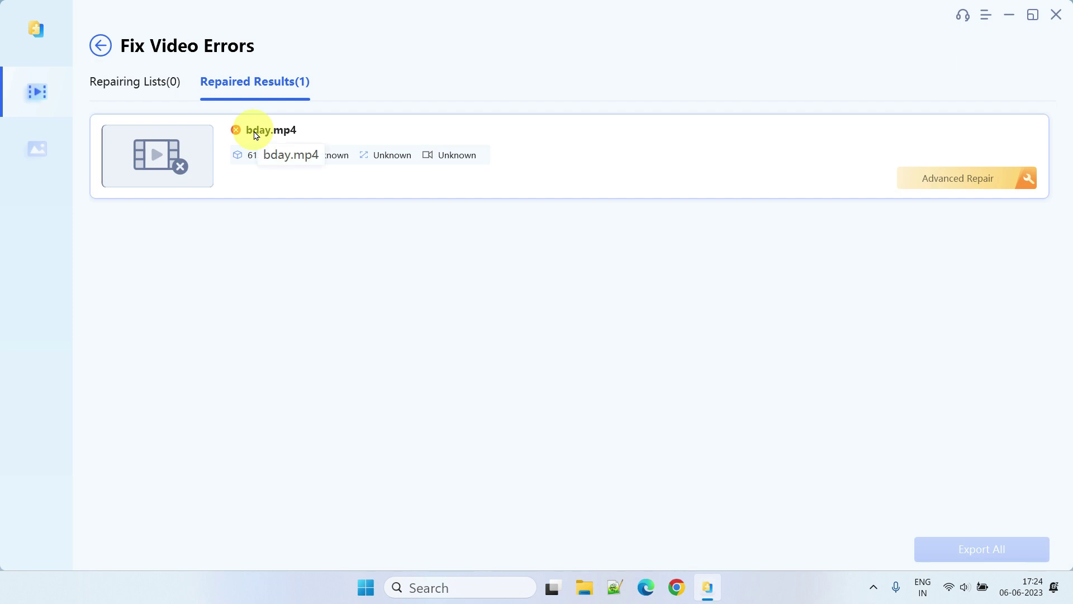
- Run Advanced Repair on bday.mp4 with the sample video from Memories > Working, then preview it
click(971, 191)
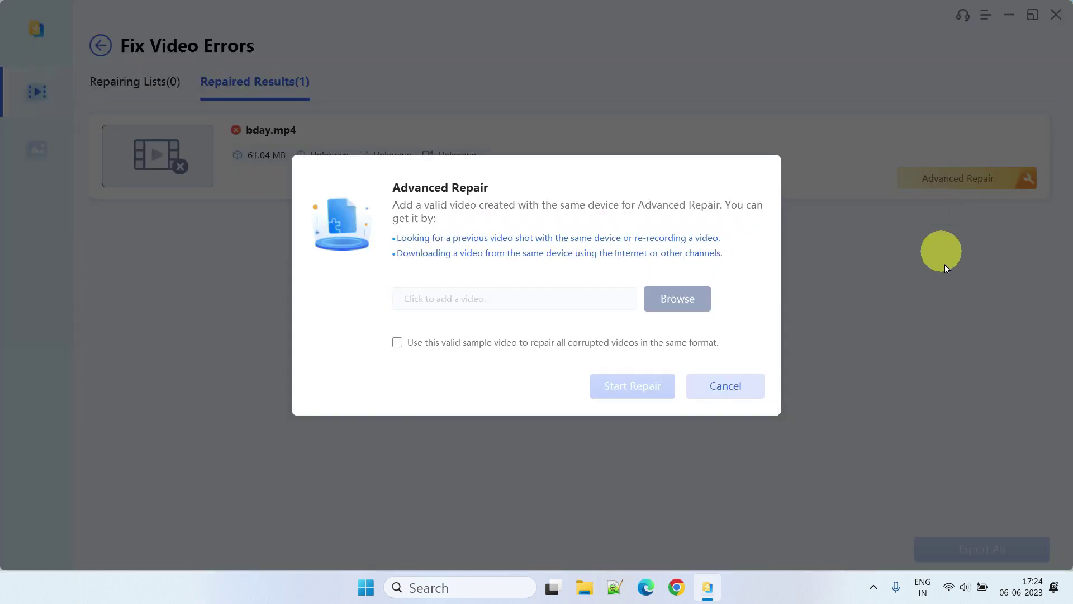
click(674, 299)
click(230, 45)
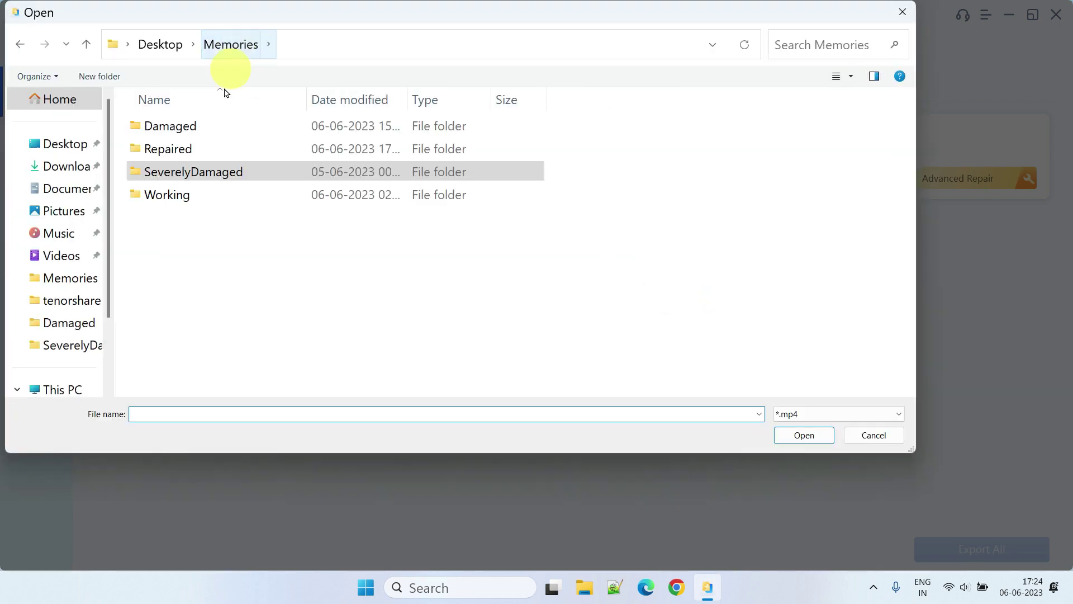
double_click(168, 193)
double_click(178, 149)
click(633, 384)
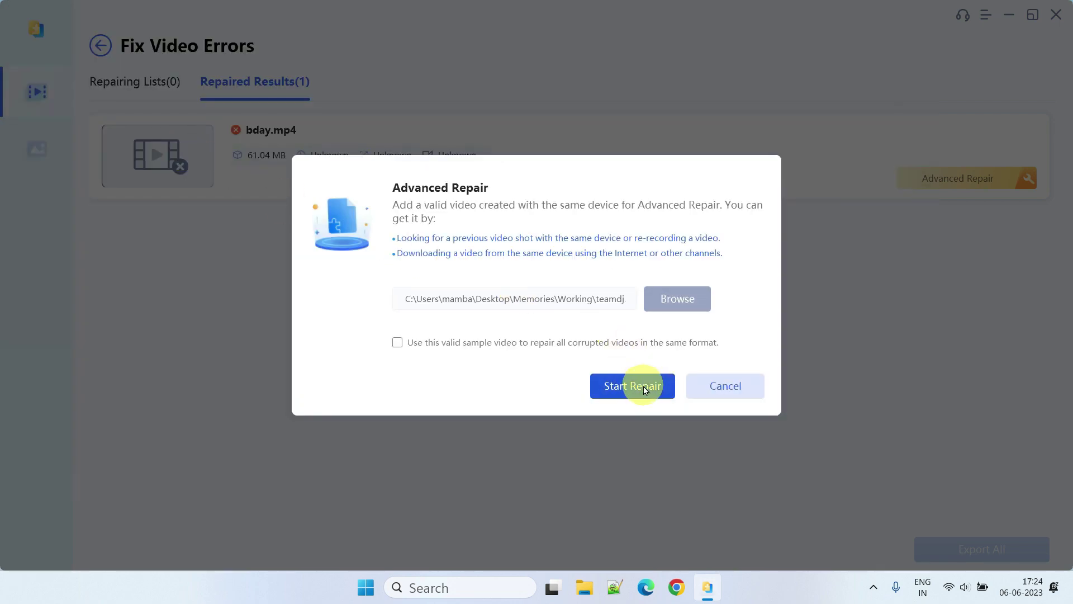
click(664, 326)
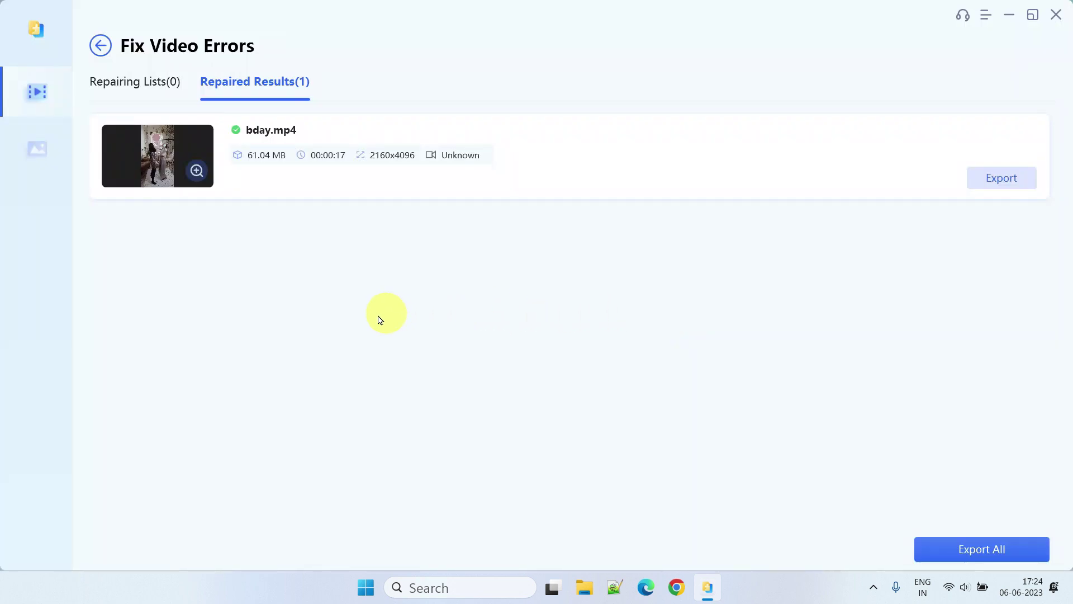
click(149, 163)
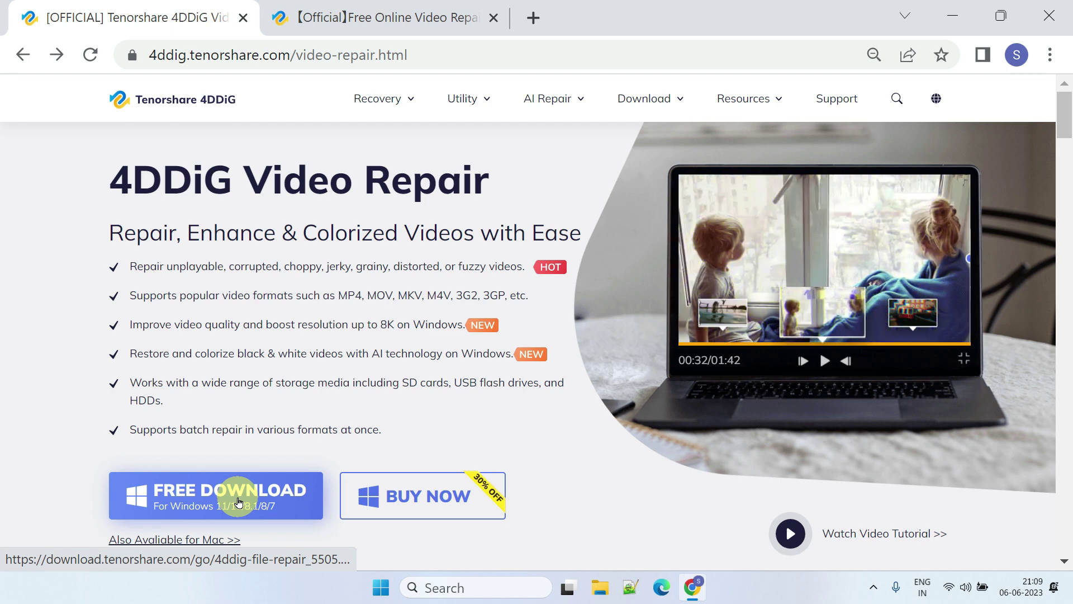
- Go to the Buy 4DDiG File Repair page and choose the 1 Month License
click(462, 507)
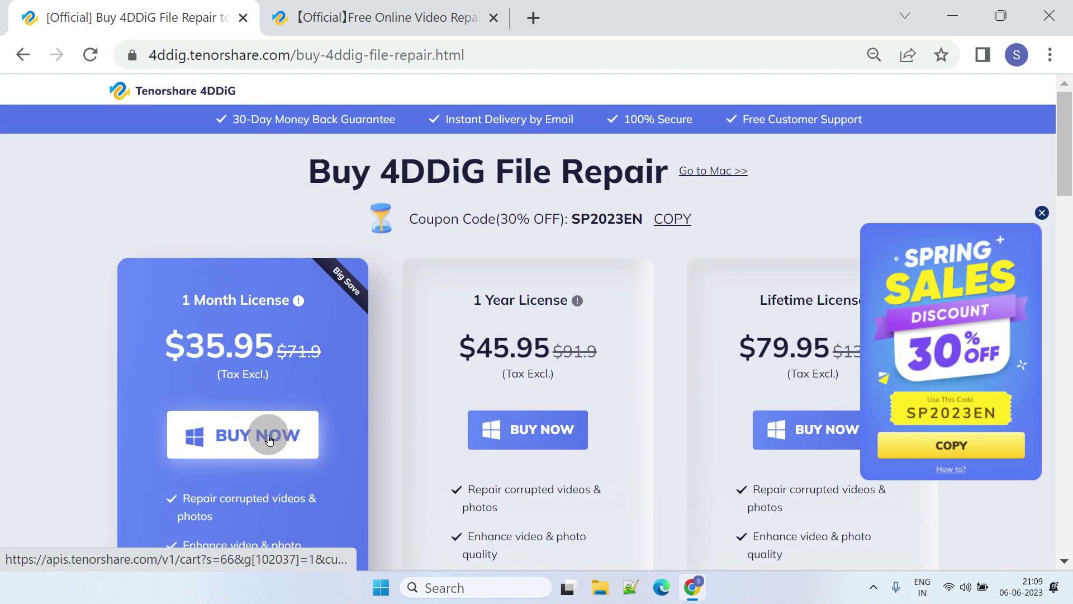
click(269, 438)
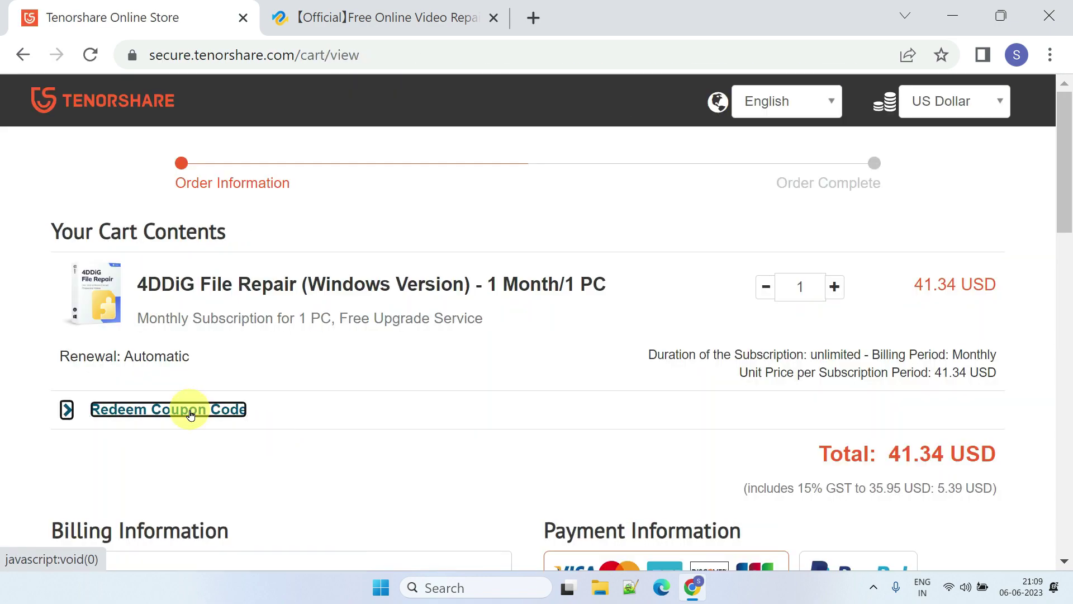
- Show the coupon code entry field in the 41.34 USD 1-month 4DDiG File Repair cart
click(184, 410)
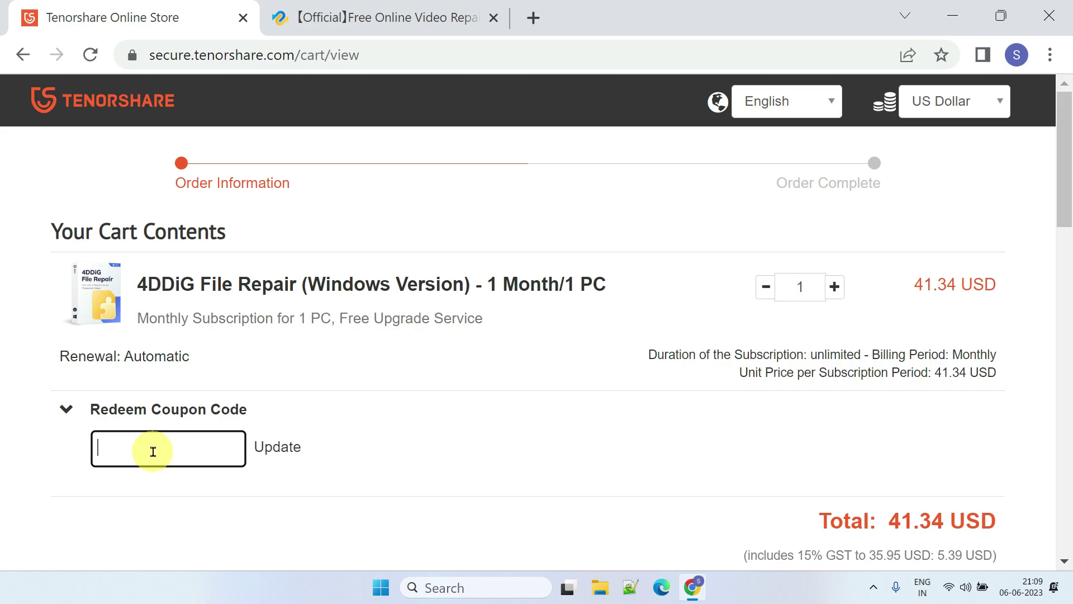